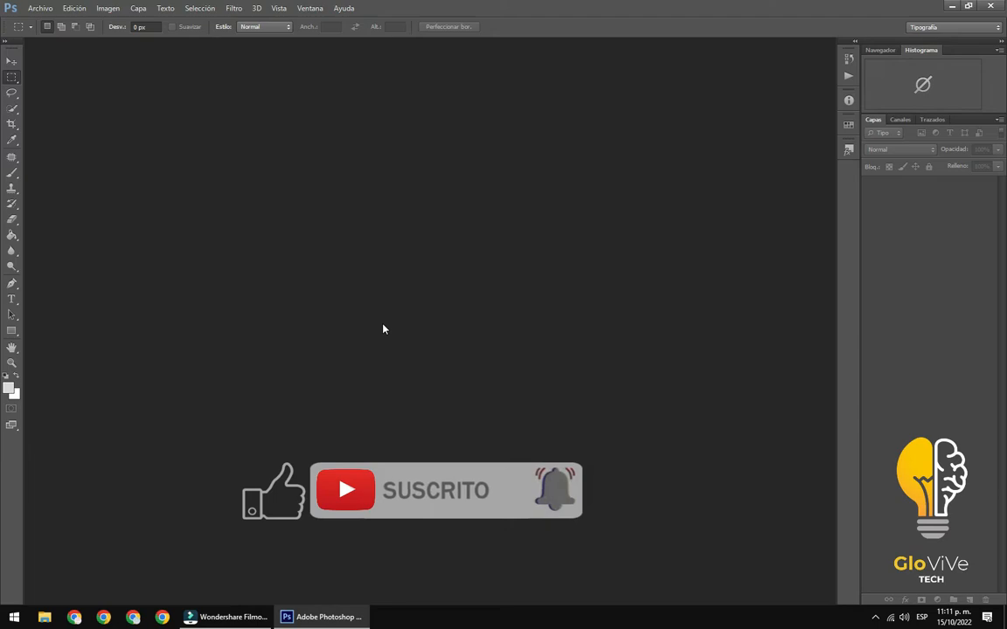
# Open the world map file mapa.psd from the Capa folder.
pyautogui.click(41, 8)
pyautogui.click(43, 33)
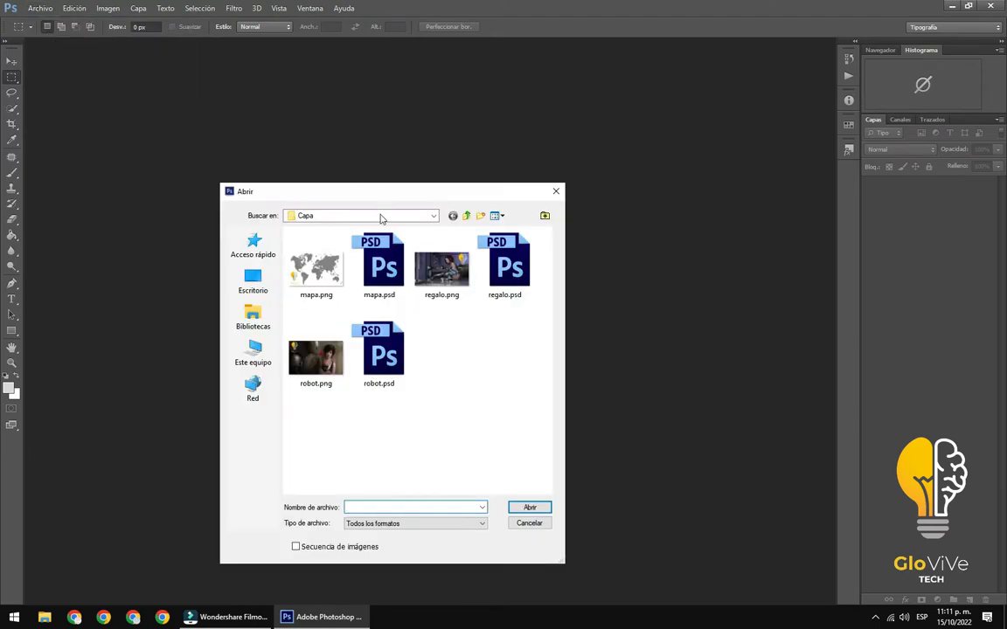
pyautogui.click(379, 262)
pyautogui.click(533, 513)
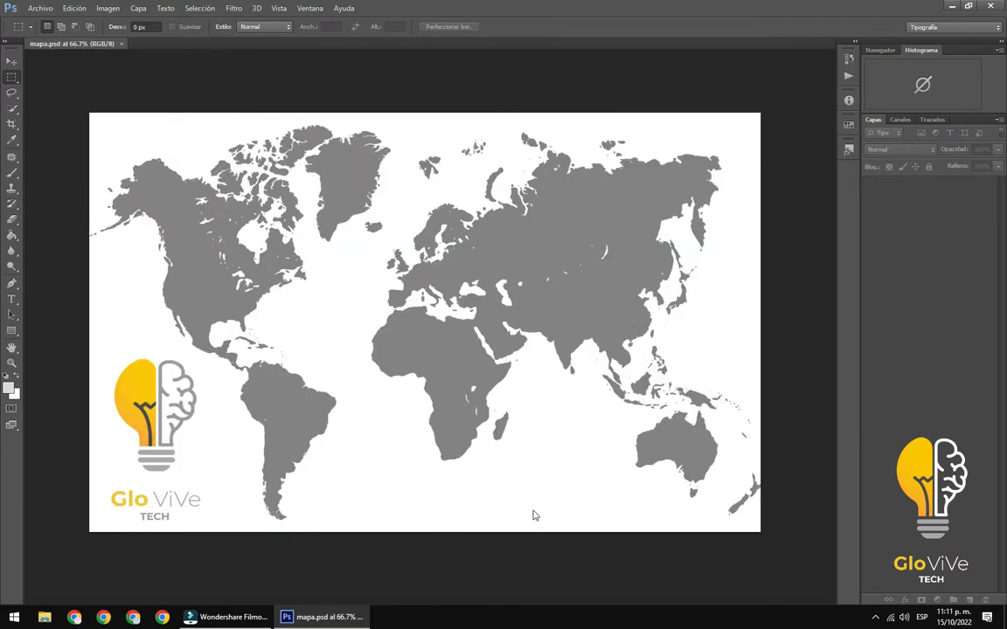
# Open regalo.psd from the Capa folder as a second document.
pyautogui.click(35, 9)
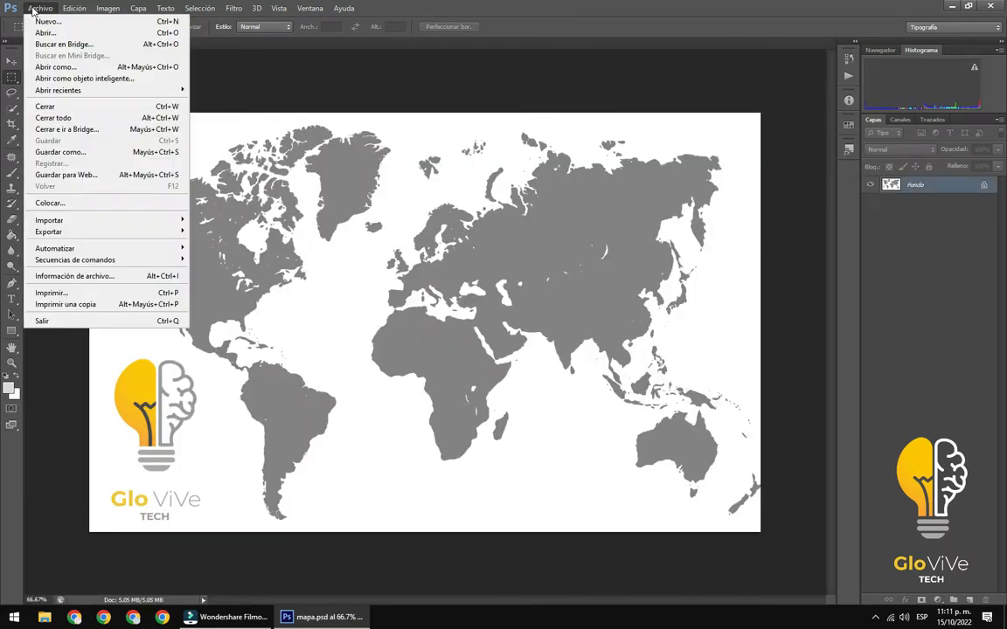
pyautogui.click(52, 33)
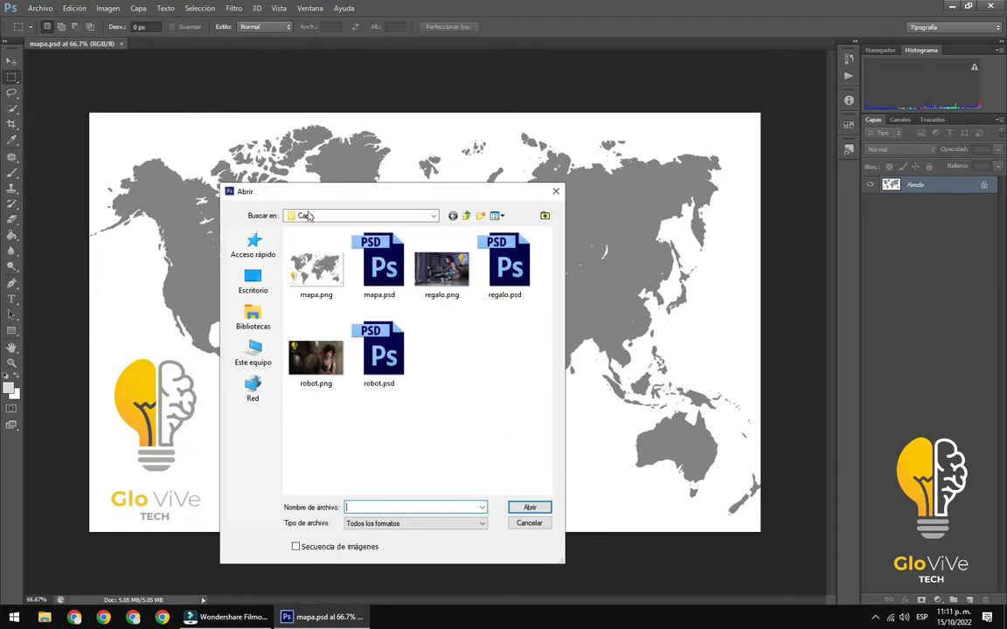
pyautogui.click(516, 282)
pyautogui.click(528, 508)
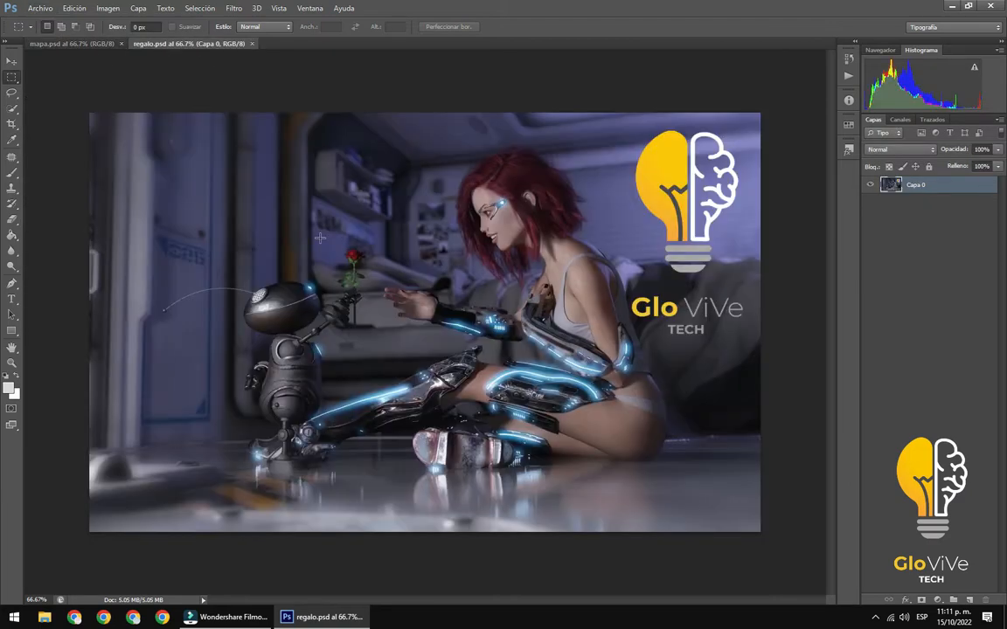
# Open robot.psd from the Capa folder and look through the three open documents.
pyautogui.click(39, 9)
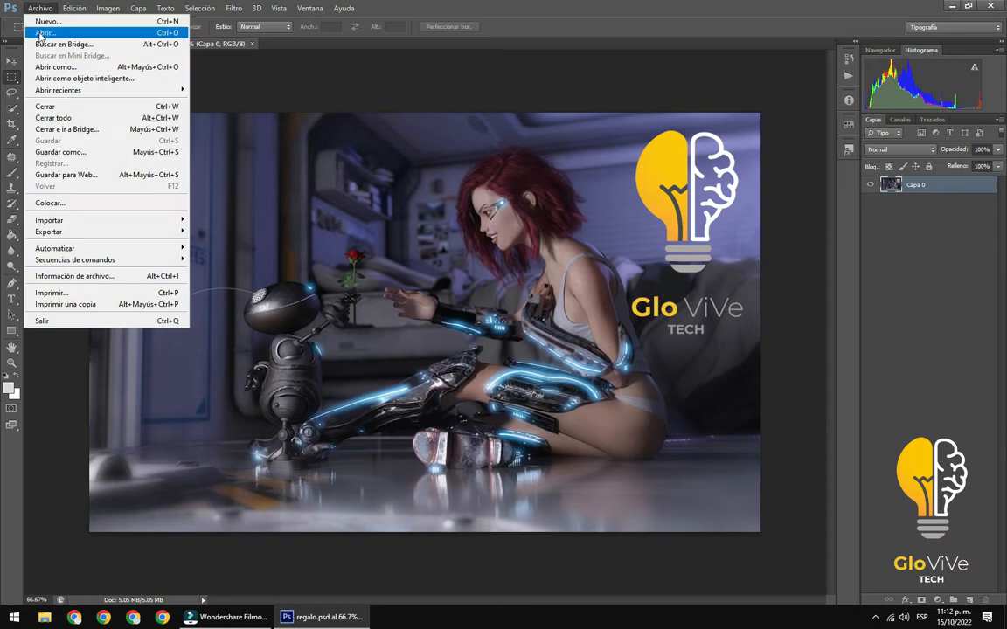
pyautogui.click(41, 34)
pyautogui.click(381, 354)
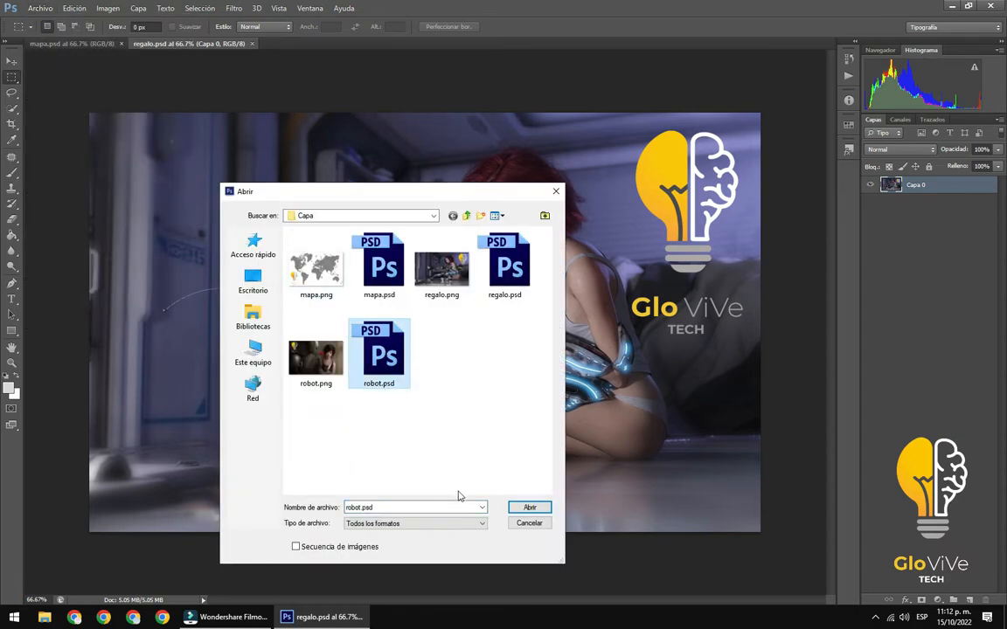
pyautogui.click(529, 508)
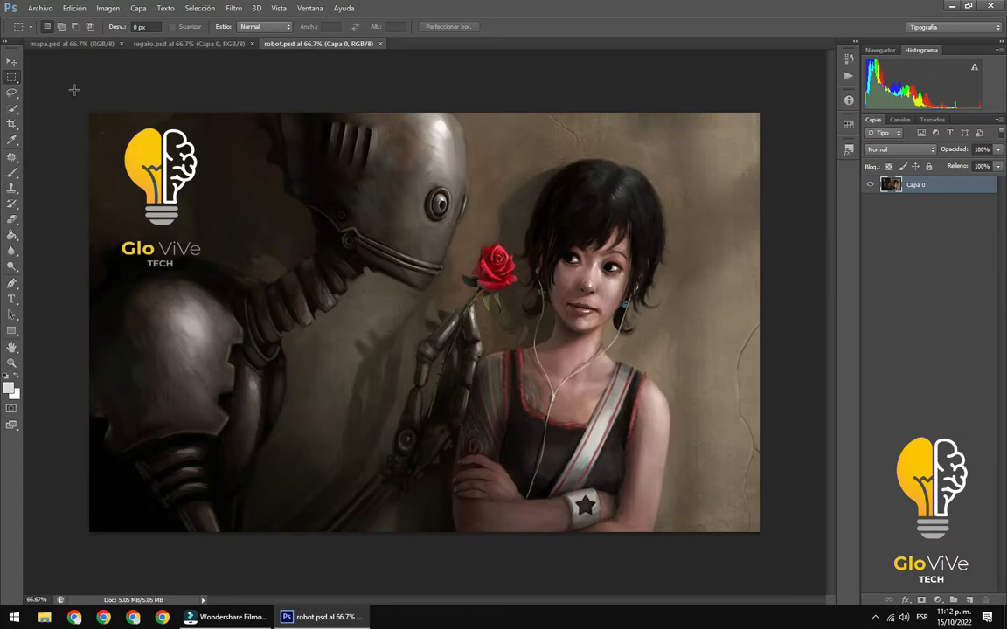
pyautogui.click(37, 43)
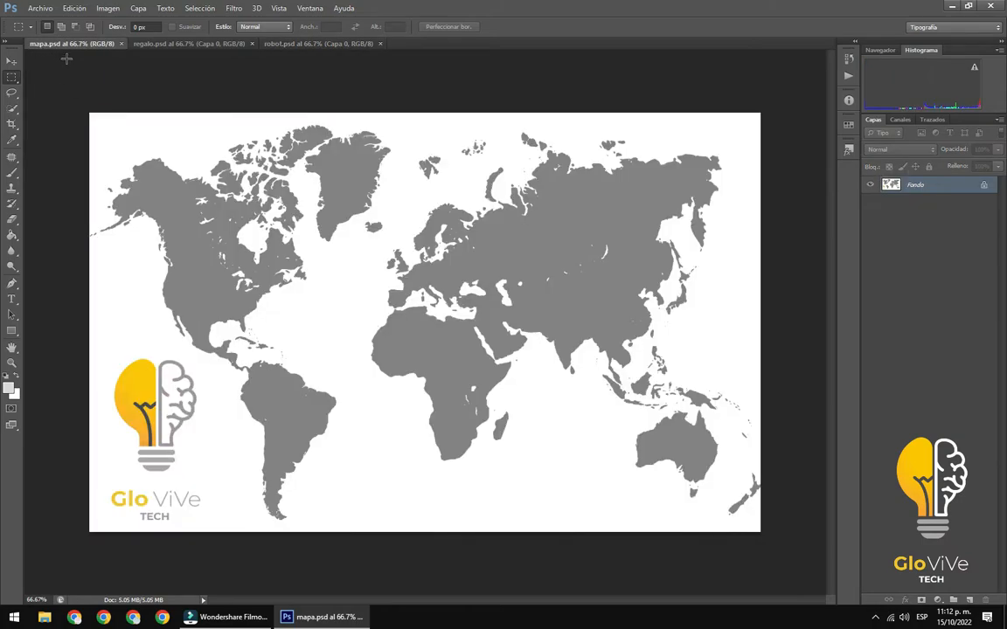
pyautogui.click(160, 43)
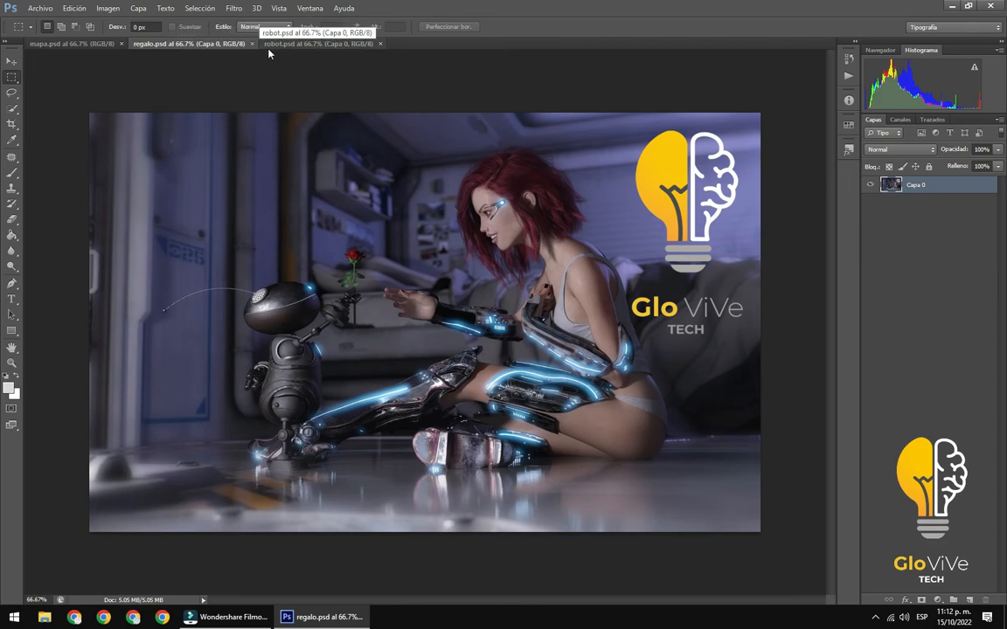
pyautogui.click(302, 43)
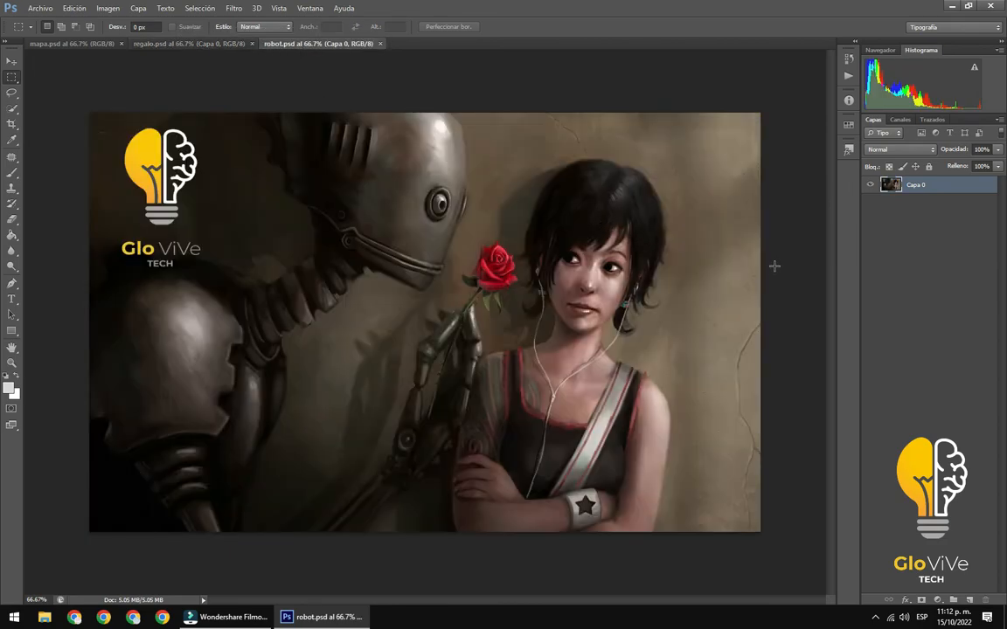
# Create a new RGB document of 1680 × 1050 pixels at 72 pixels/inch with a white background.
pyautogui.click(43, 11)
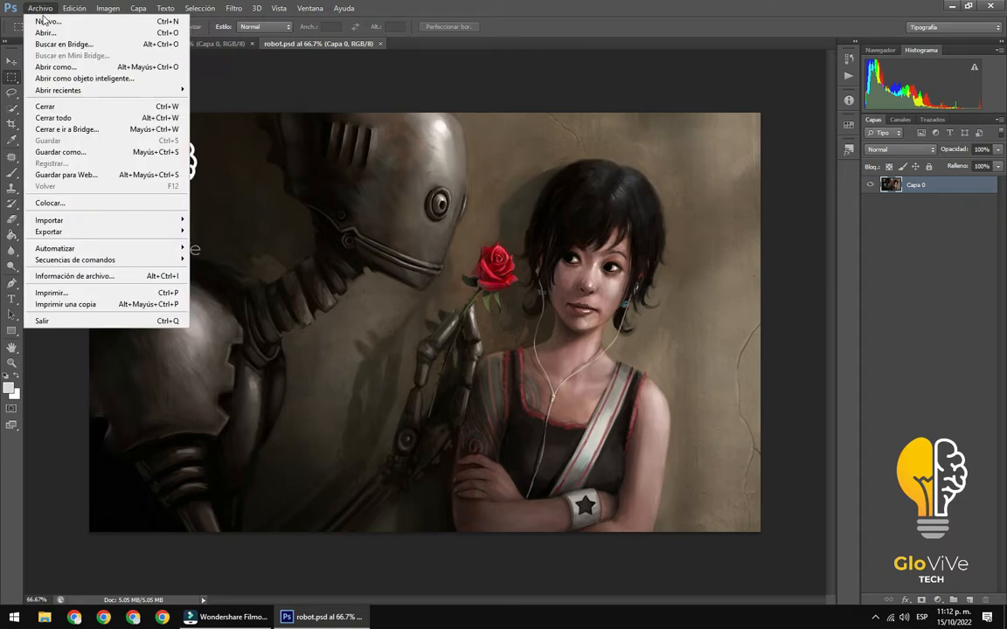
pyautogui.click(46, 21)
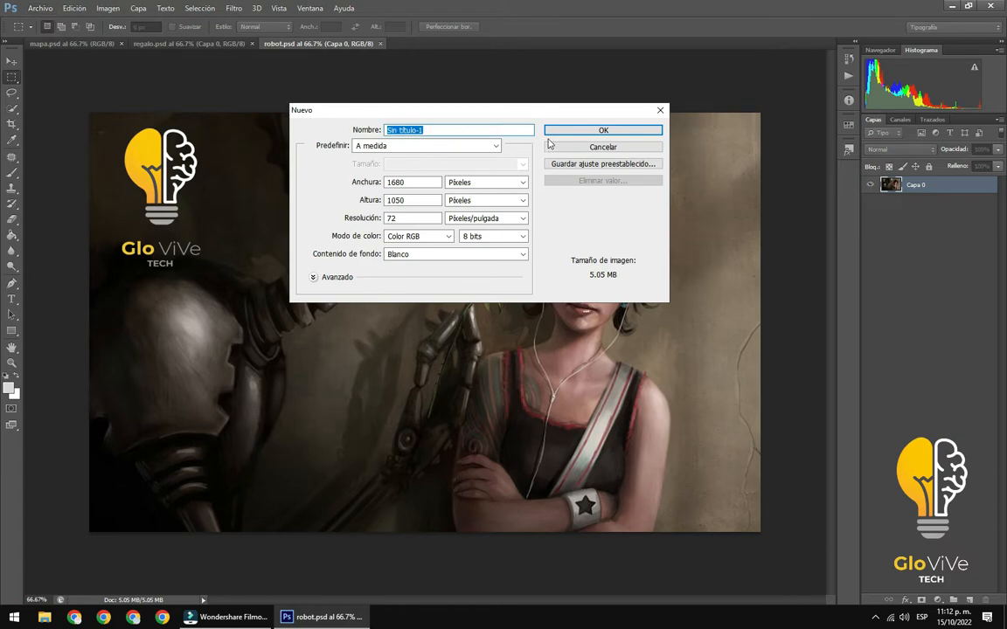
pyautogui.press('Return')
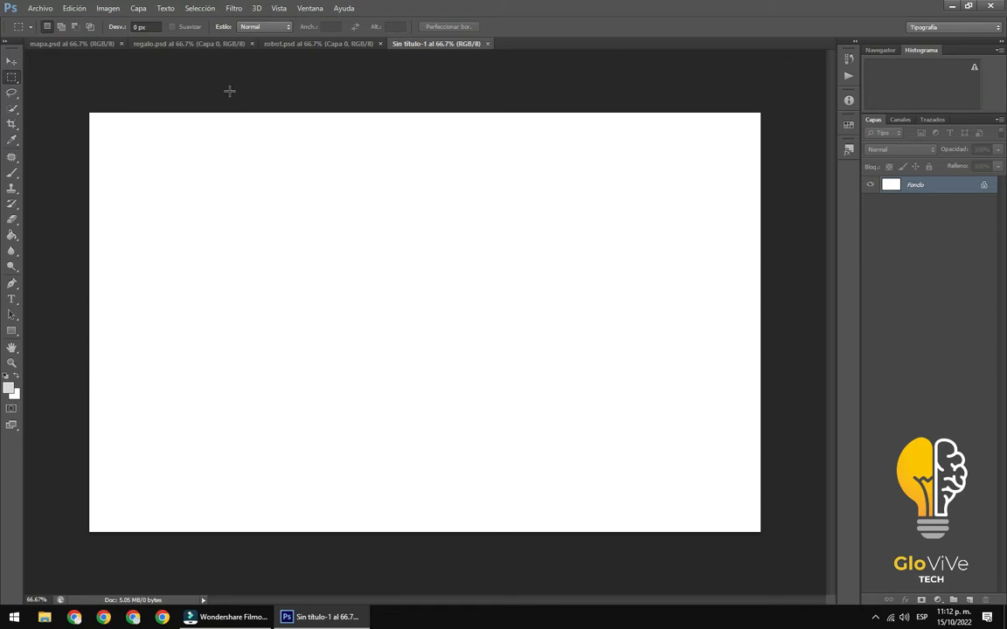
# Place mapa.png into the new document at its default size.
pyautogui.click(35, 9)
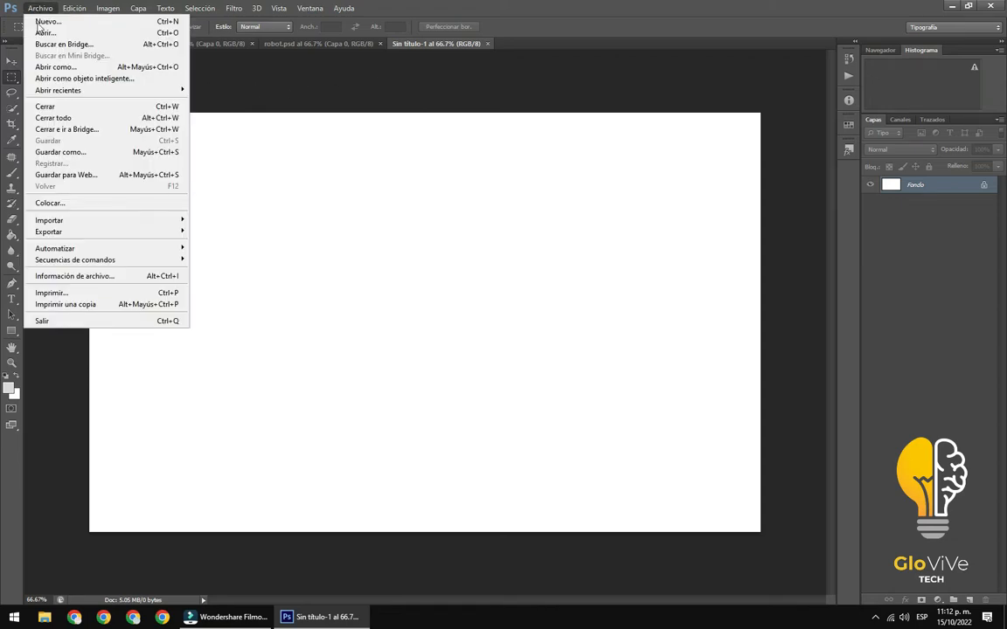
pyautogui.click(80, 208)
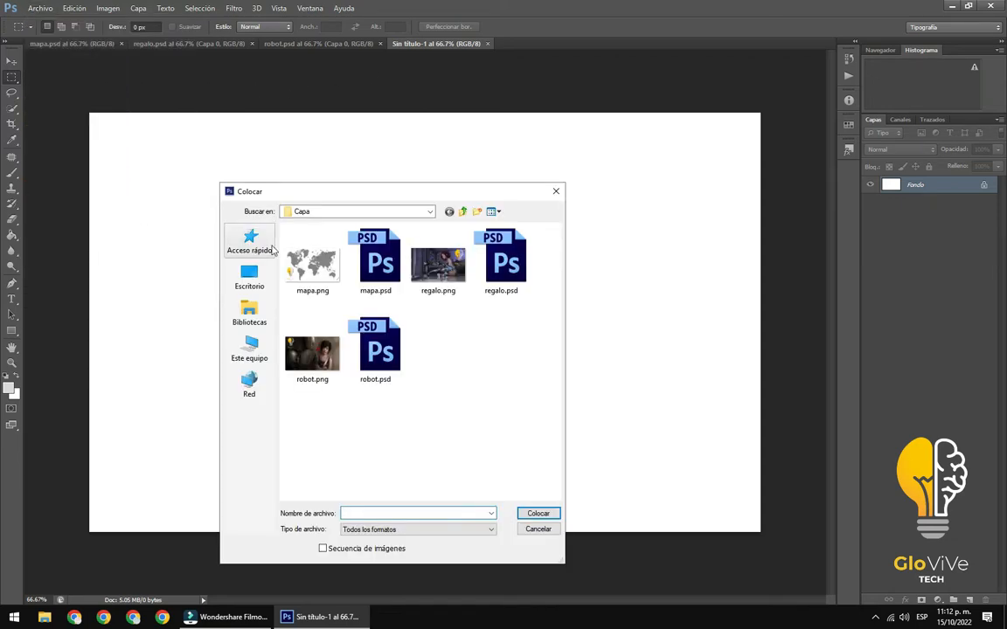
pyautogui.click(304, 271)
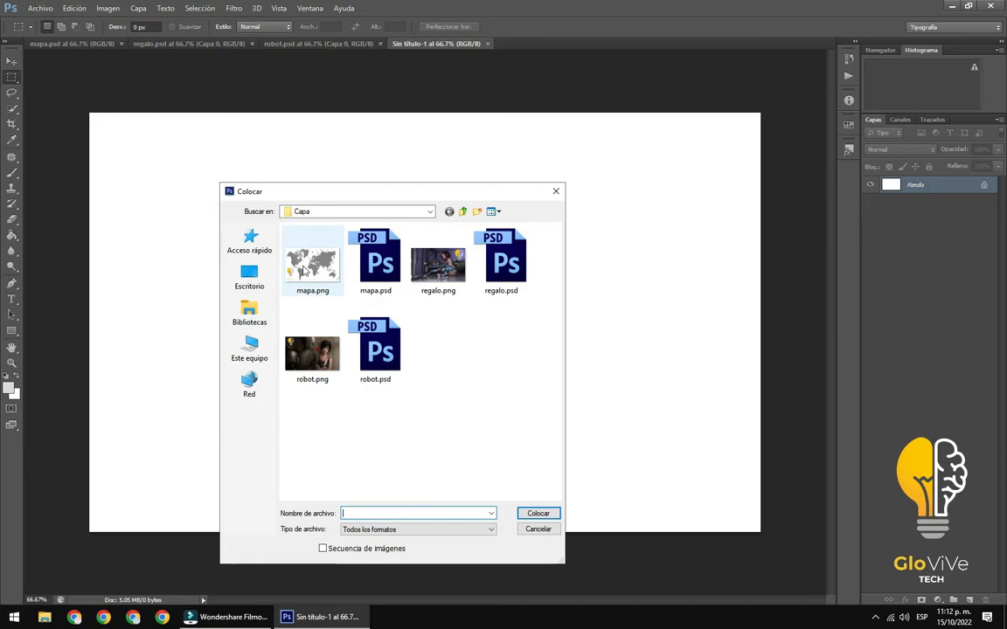
pyautogui.click(534, 513)
pyautogui.press('Return')
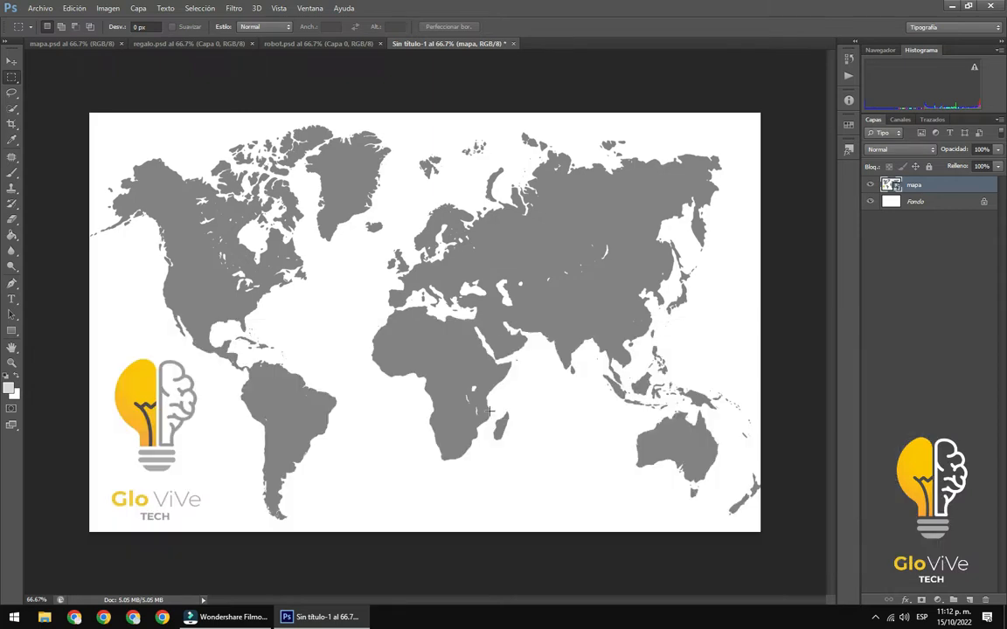
# Place regalo.png above the mapa layer at its default size.
pyautogui.click(30, 10)
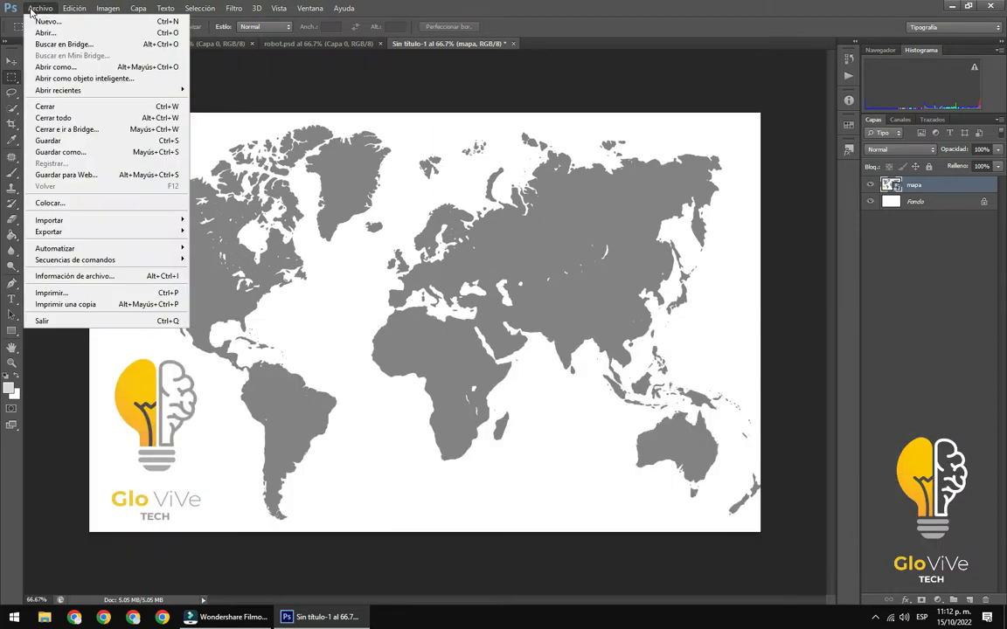
pyautogui.click(56, 204)
pyautogui.click(437, 260)
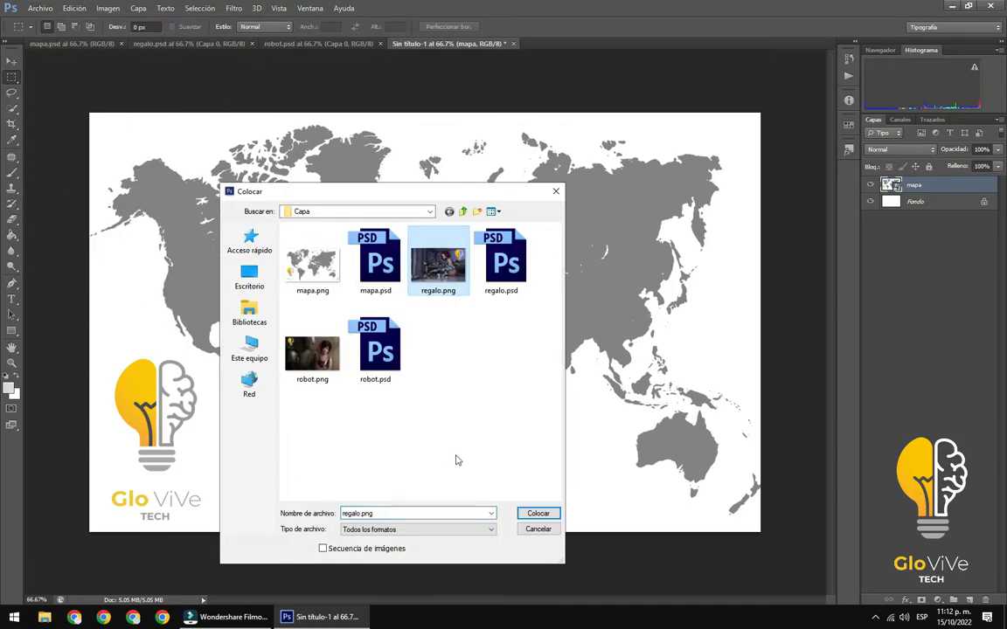
pyautogui.click(528, 514)
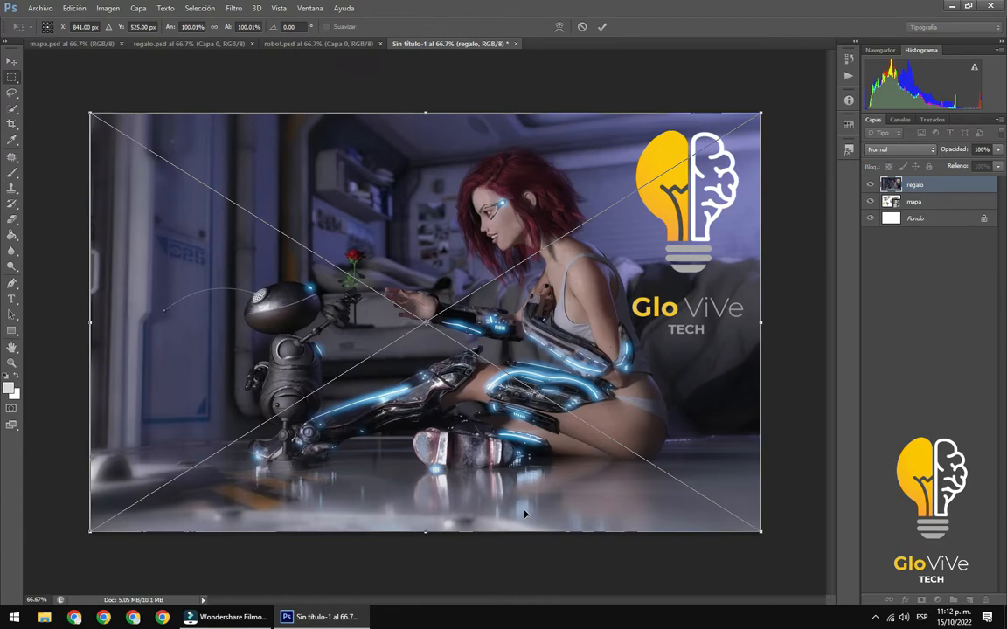
pyautogui.press('Return')
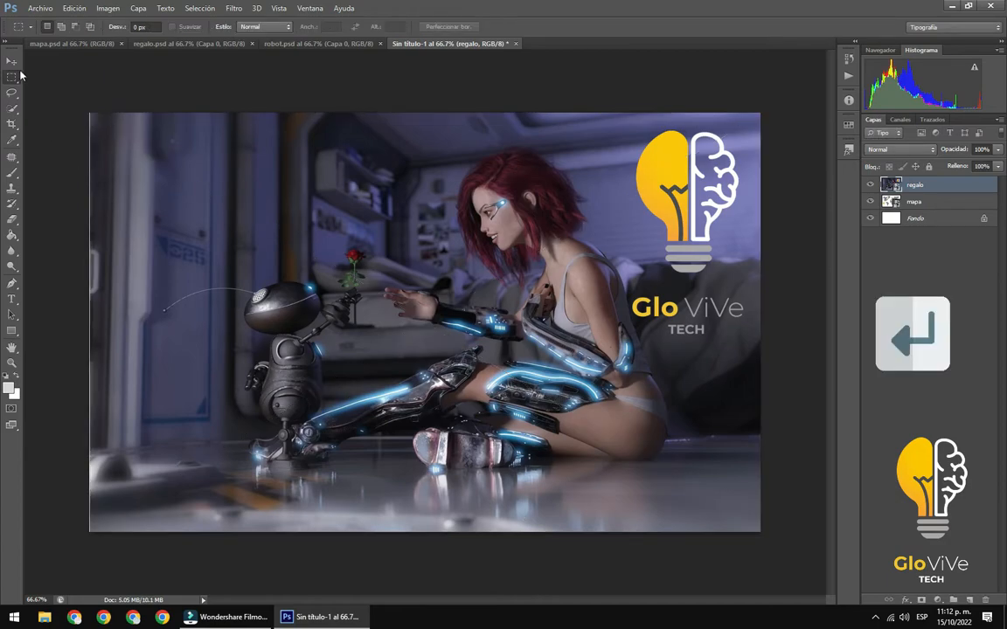
# Place robot.png above the regalo layer at its default size.
pyautogui.click(39, 8)
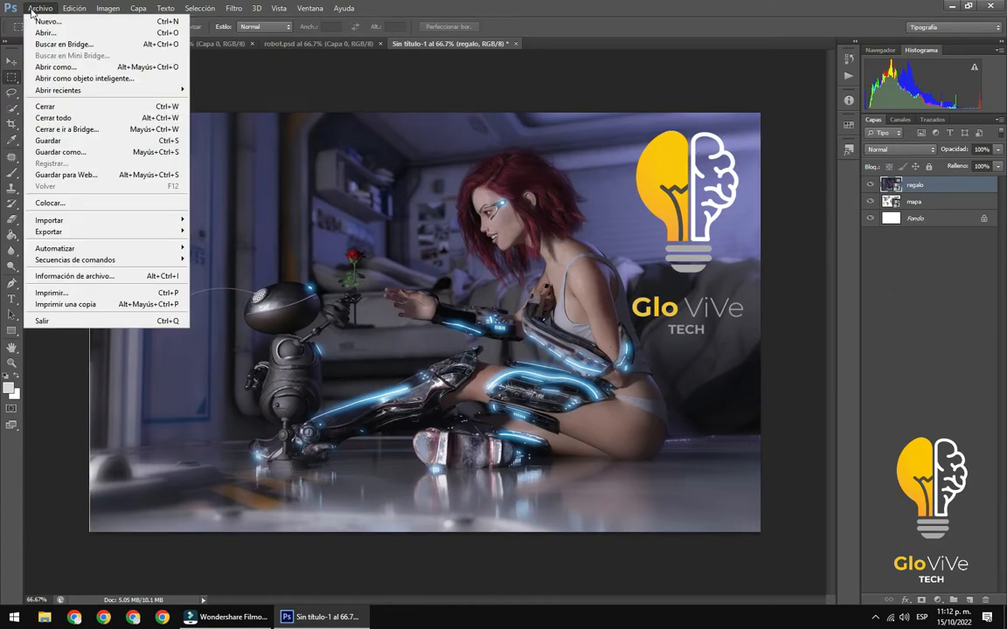
pyautogui.click(77, 202)
pyautogui.click(313, 354)
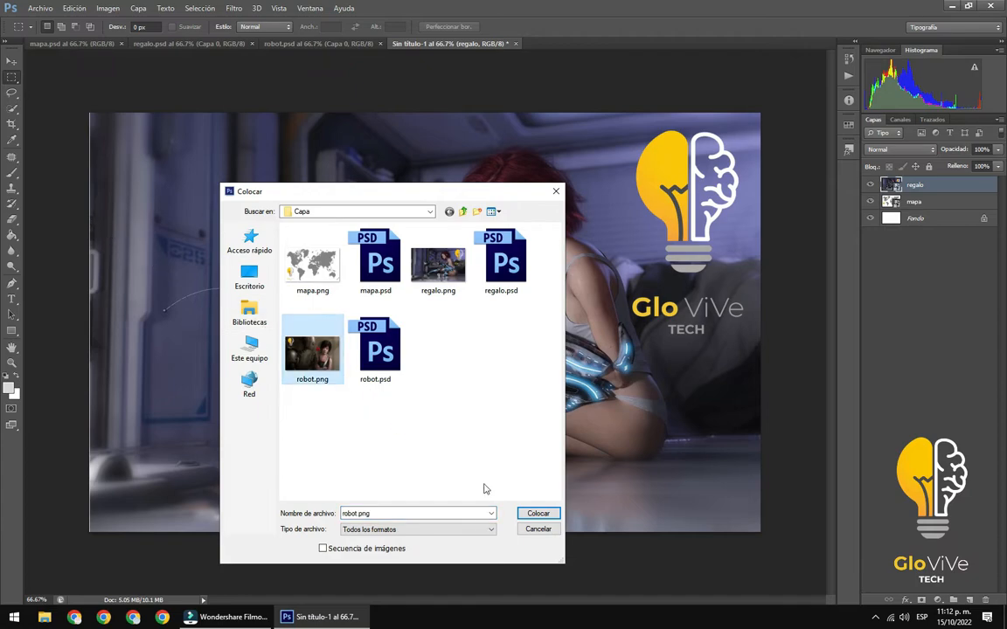
pyautogui.press('Return')
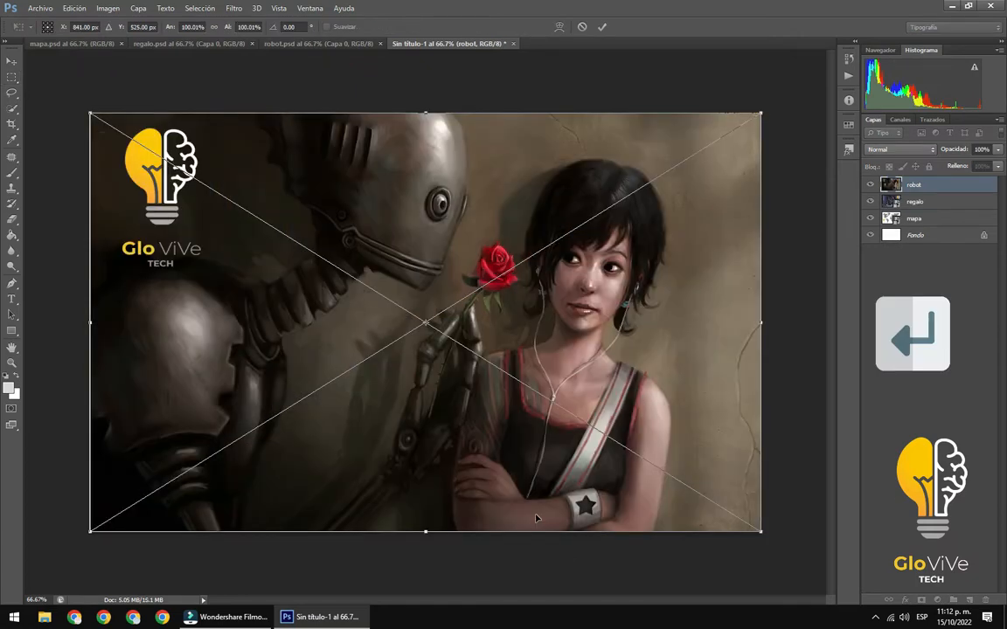
pyautogui.press('Return')
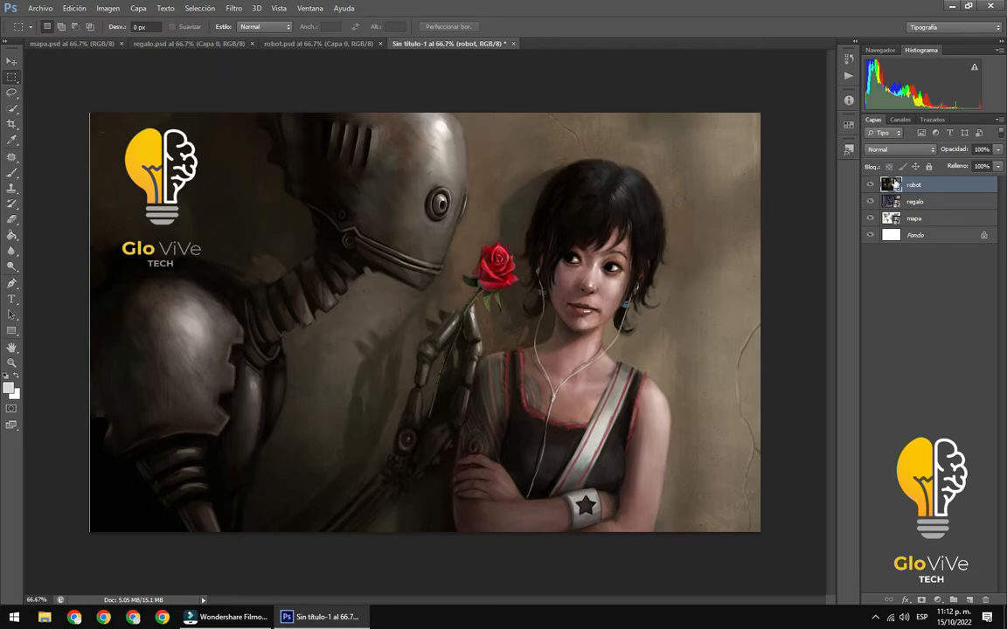
# Hide the robot and regalo layers, and close the untitled document without saving it.
pyautogui.click(870, 186)
pyautogui.click(869, 202)
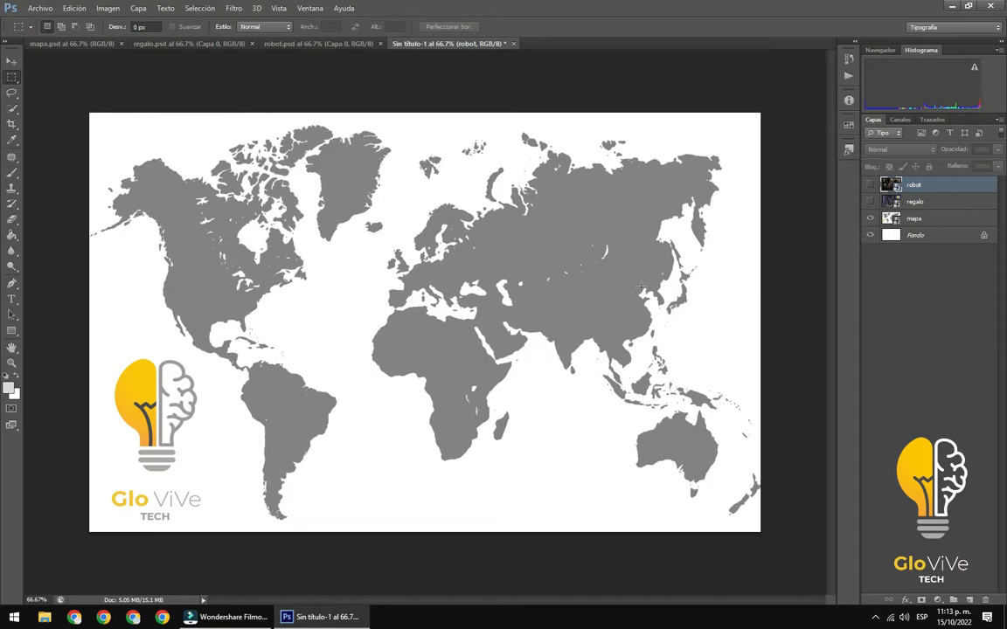
pyautogui.click(514, 48)
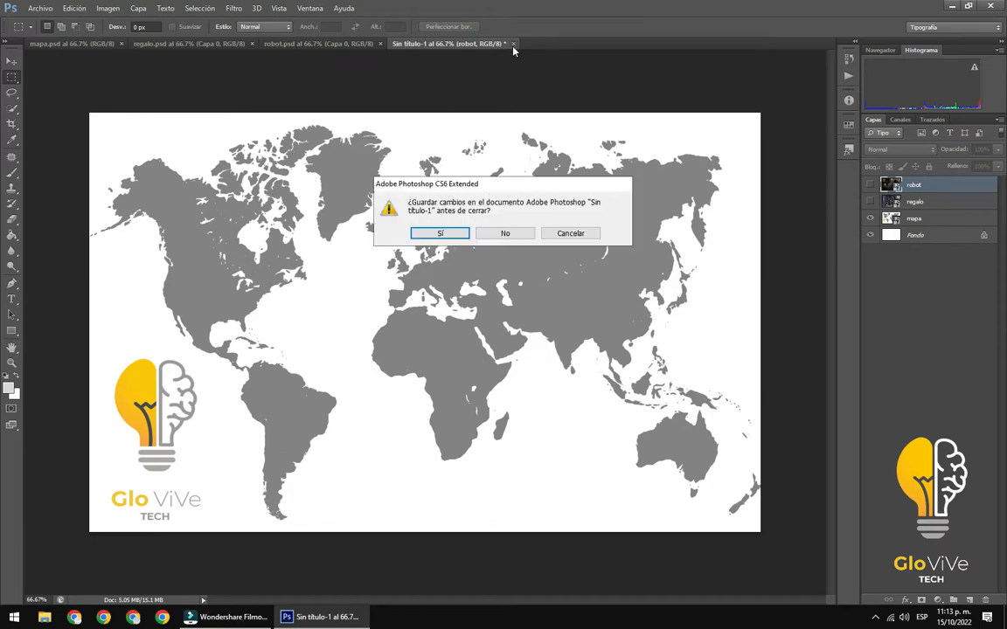
pyautogui.click(495, 236)
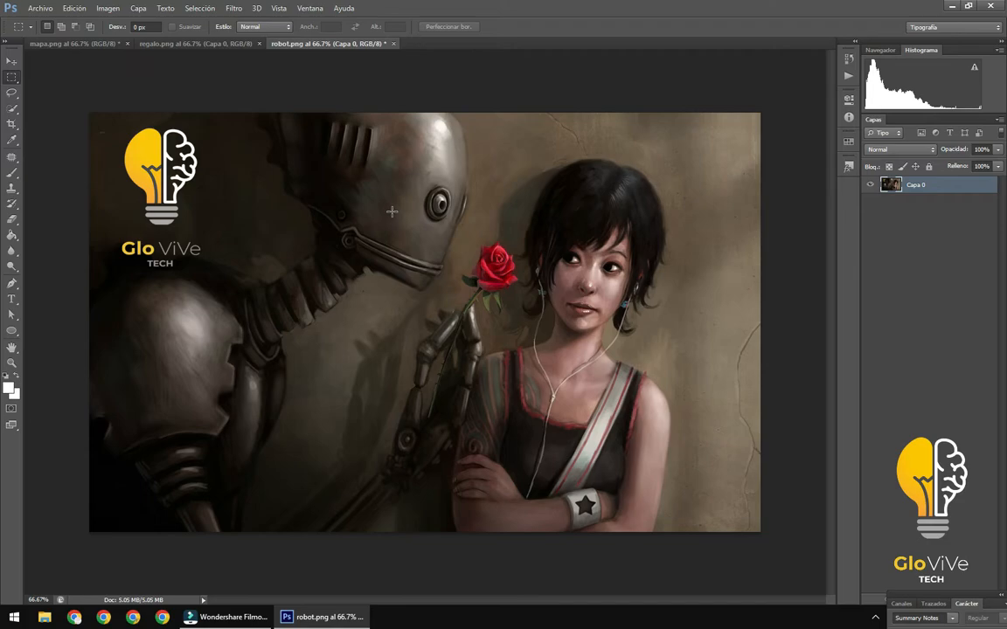
# Review the open regalo, robot and mapa documents one after another.
pyautogui.click(196, 44)
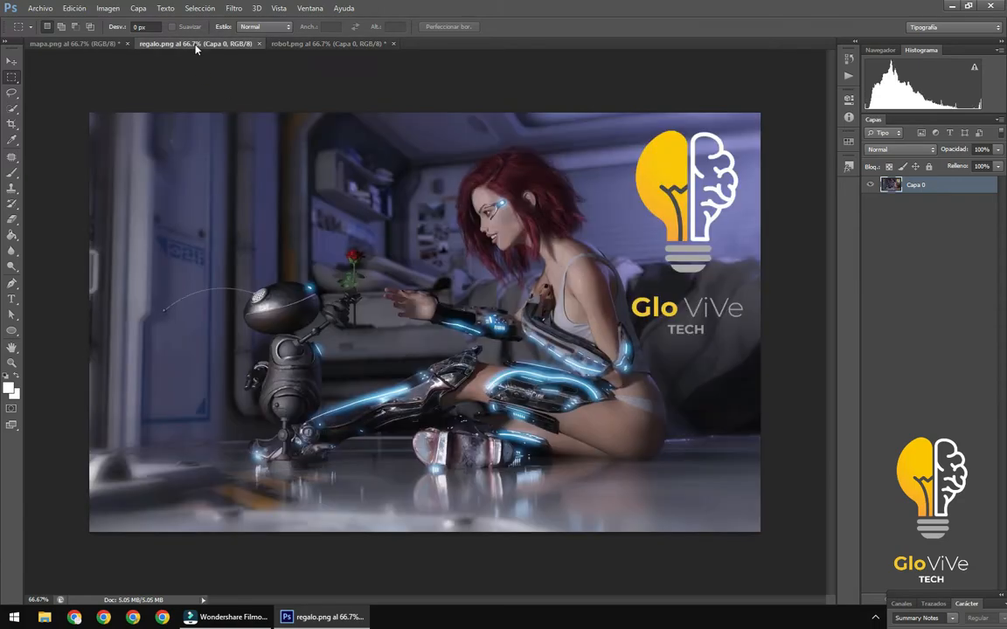
pyautogui.click(345, 44)
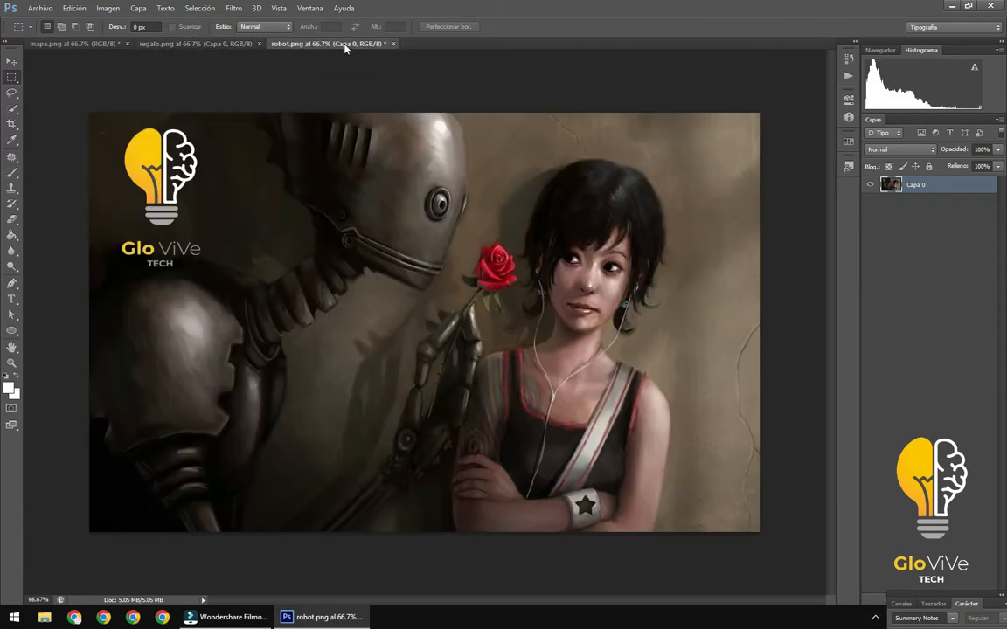
pyautogui.click(82, 45)
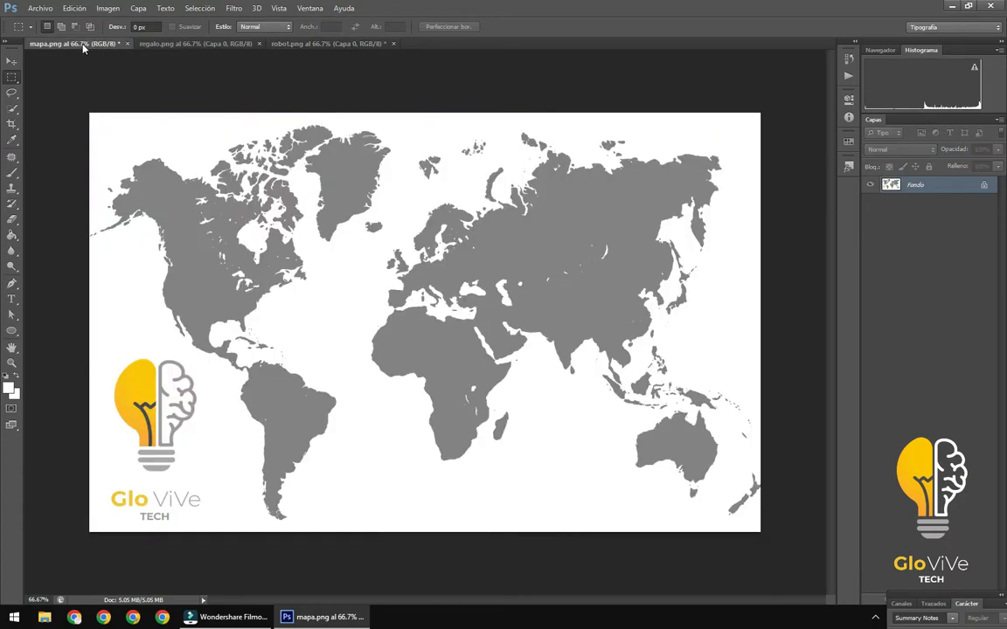
# Start duplicating the regalo document's layer and name the copy "copia de regalo".
pyautogui.click(227, 45)
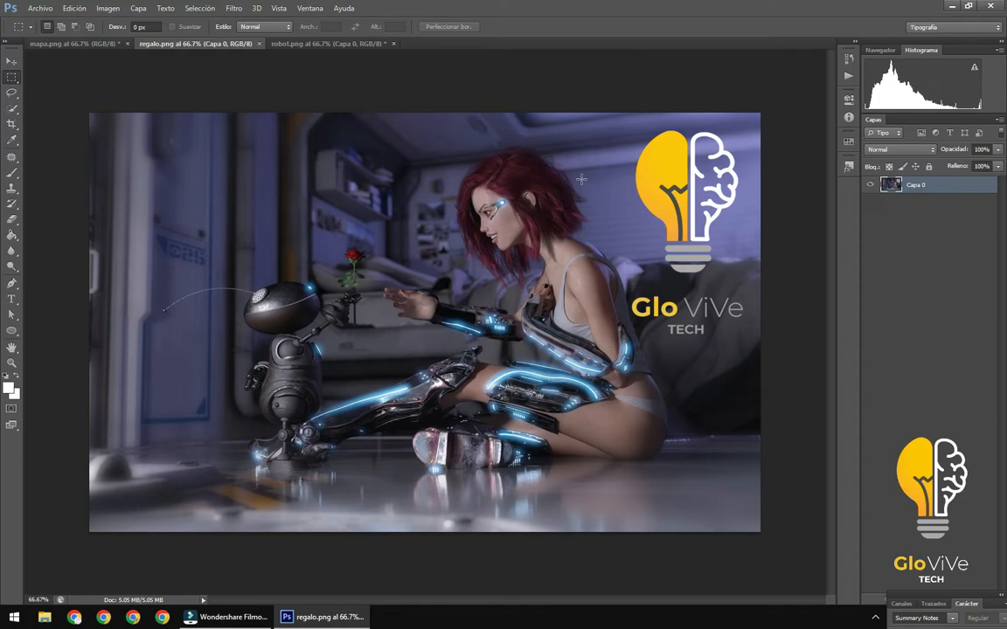
pyautogui.rightClick(945, 190)
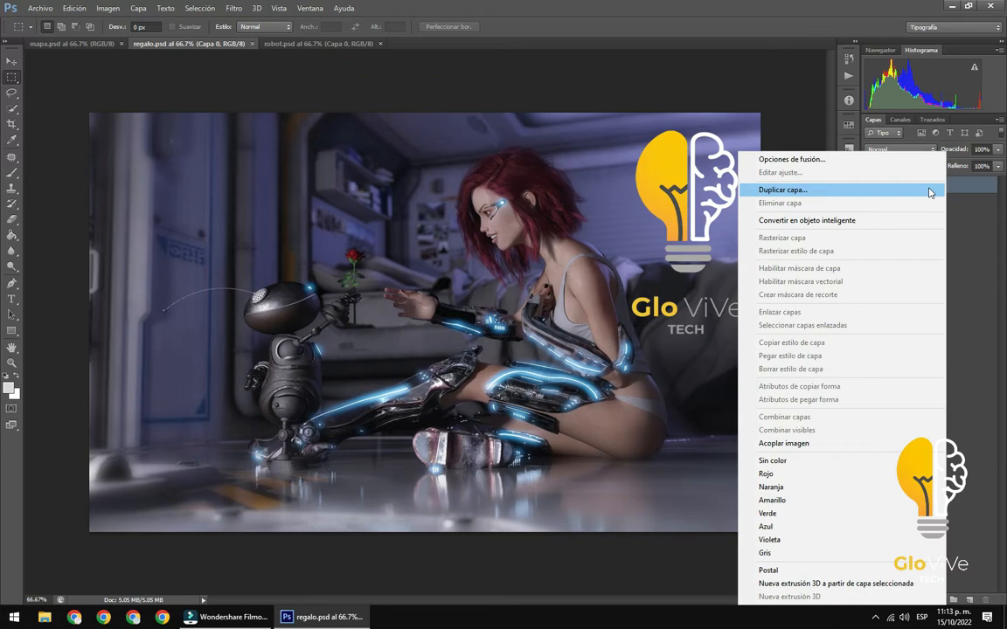
pyautogui.click(930, 191)
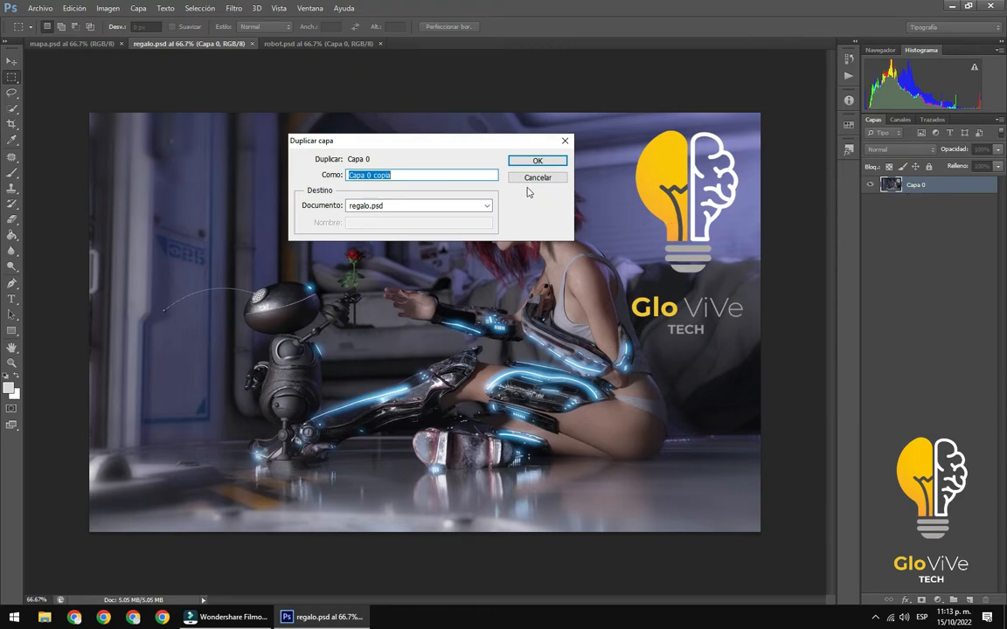
pyautogui.click(489, 175)
pyautogui.press('BackSpace')
pyautogui.press('BackSpace')
pyautogui.press('BackSpace')
pyautogui.press('BackSpace')
pyautogui.press('BackSpace')
pyautogui.press('BackSpace')
pyautogui.press('BackSpace')
pyautogui.press('BackSpace')
pyautogui.press('BackSpace')
pyautogui.press('BackSpace')
pyautogui.press('BackSpace')
pyautogui.press('BackSpace')
pyautogui.write('copia de regalo')
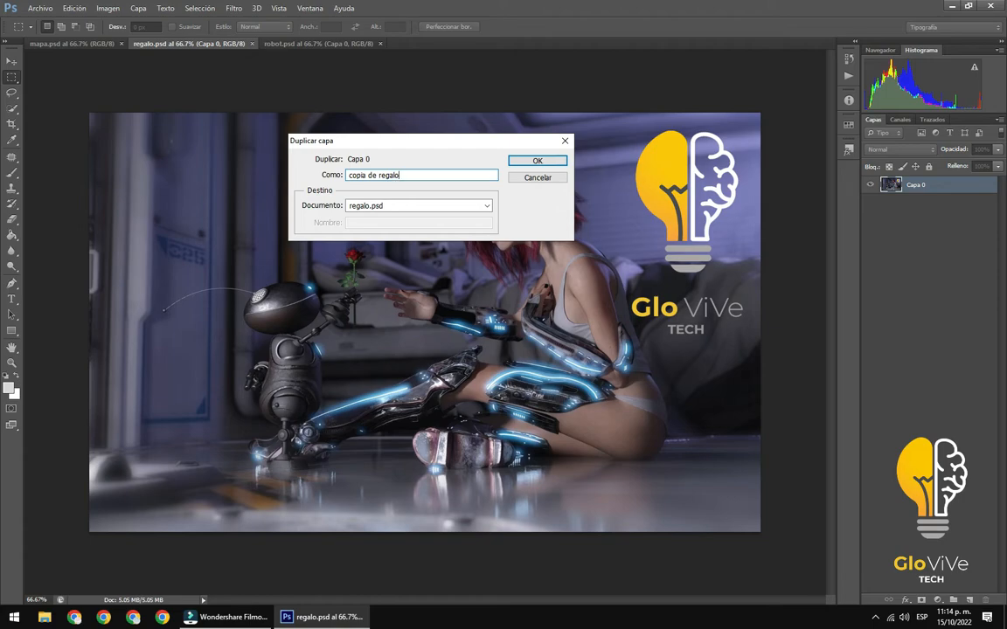
# Set mapa.psd as the destination document and create the duplicate layer there.
pyautogui.click(488, 206)
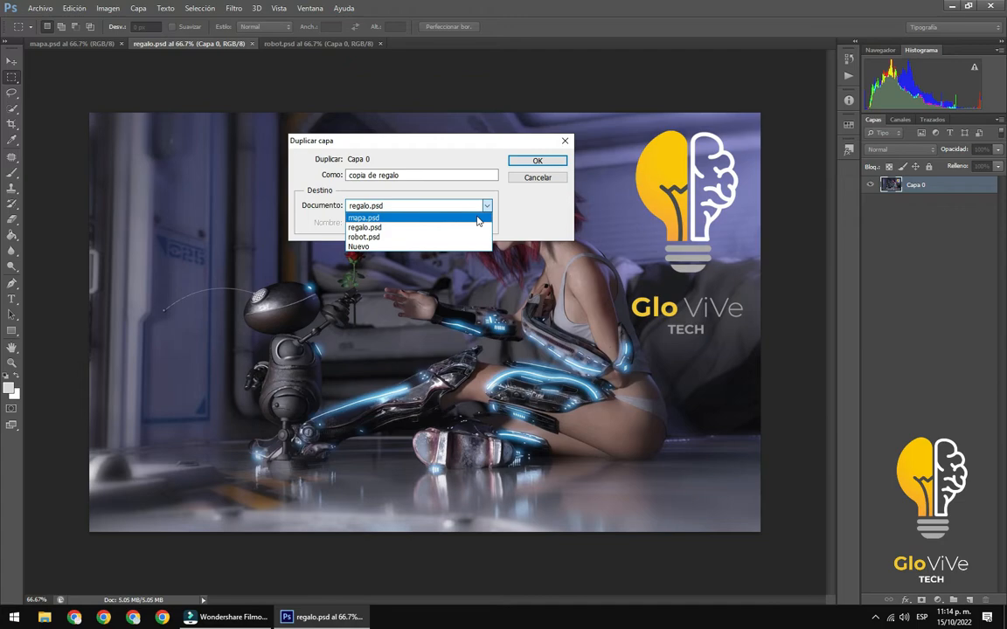
pyautogui.click(478, 220)
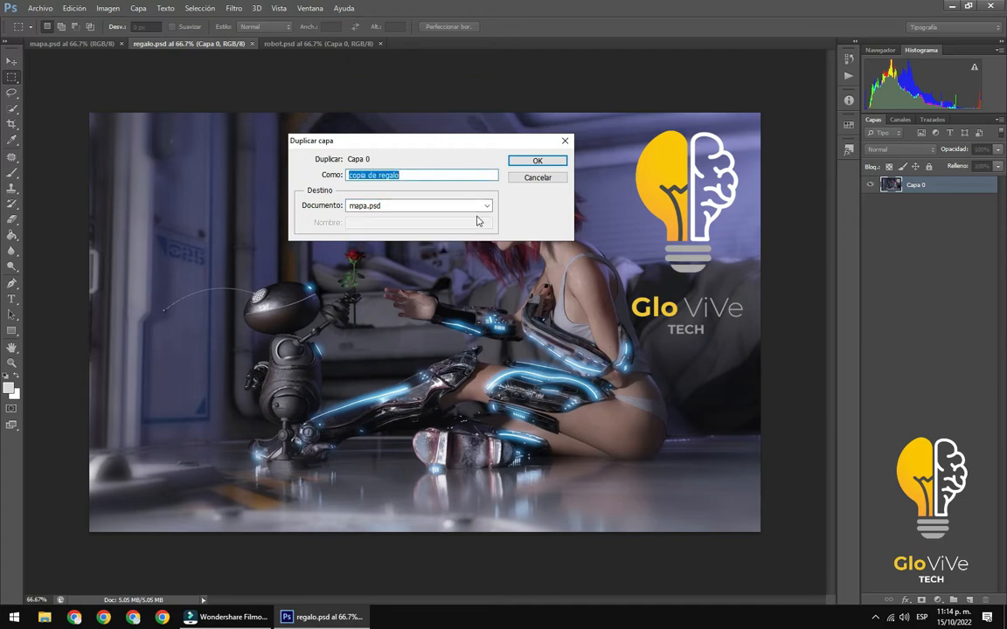
pyautogui.click(559, 164)
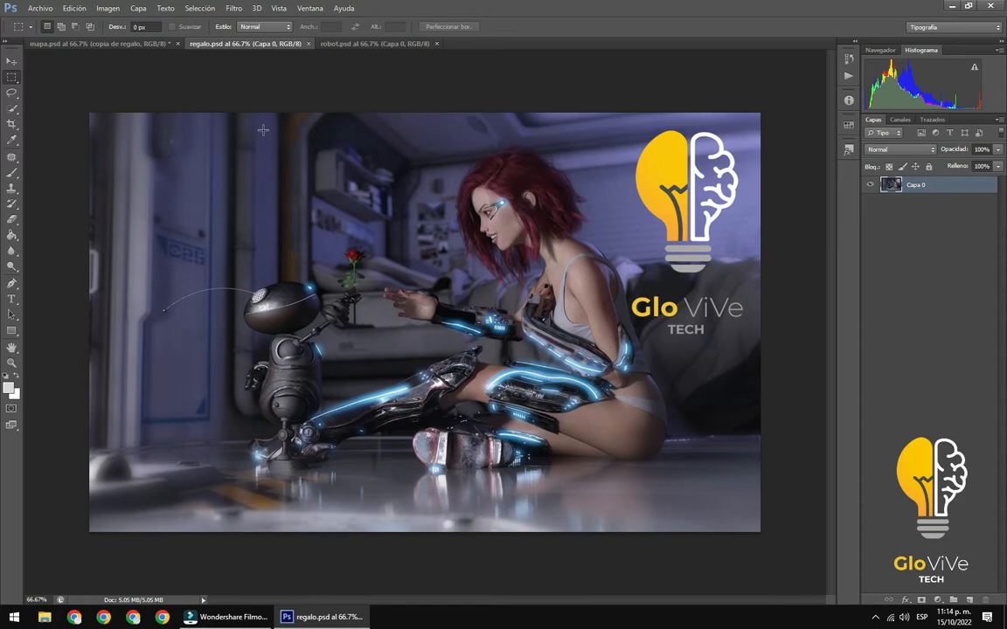
# In the mapa document, toggle the copia de regalo layer's visibility and leave it hidden.
pyautogui.click(102, 41)
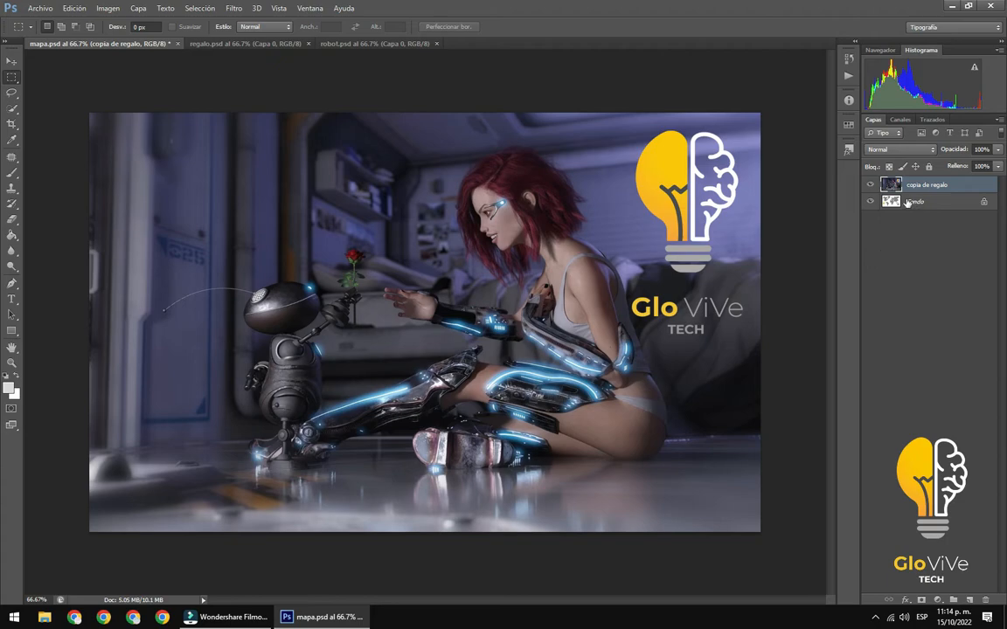
pyautogui.click(871, 186)
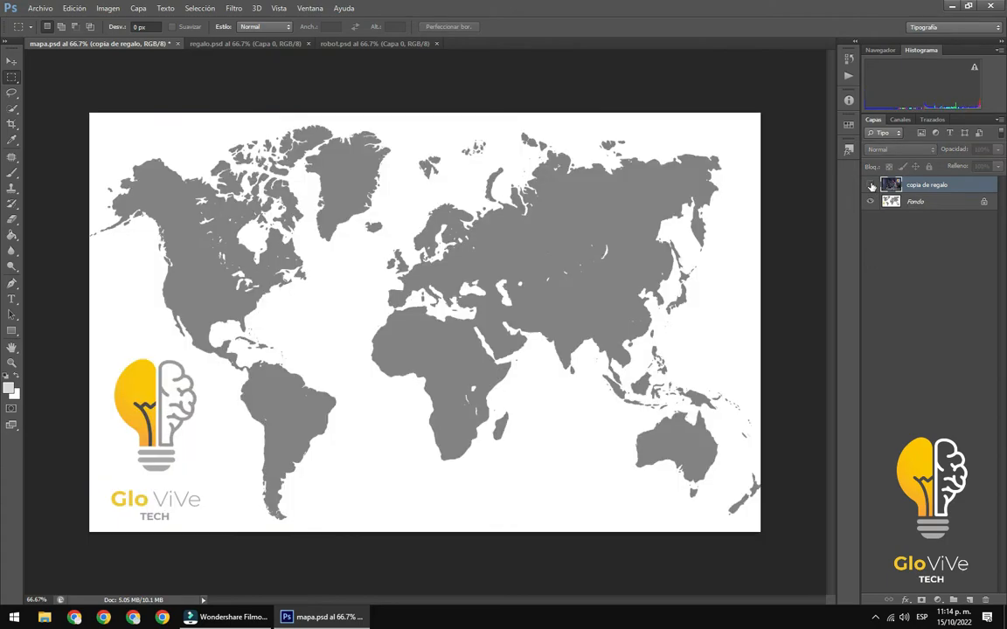
pyautogui.click(870, 185)
pyautogui.click(871, 185)
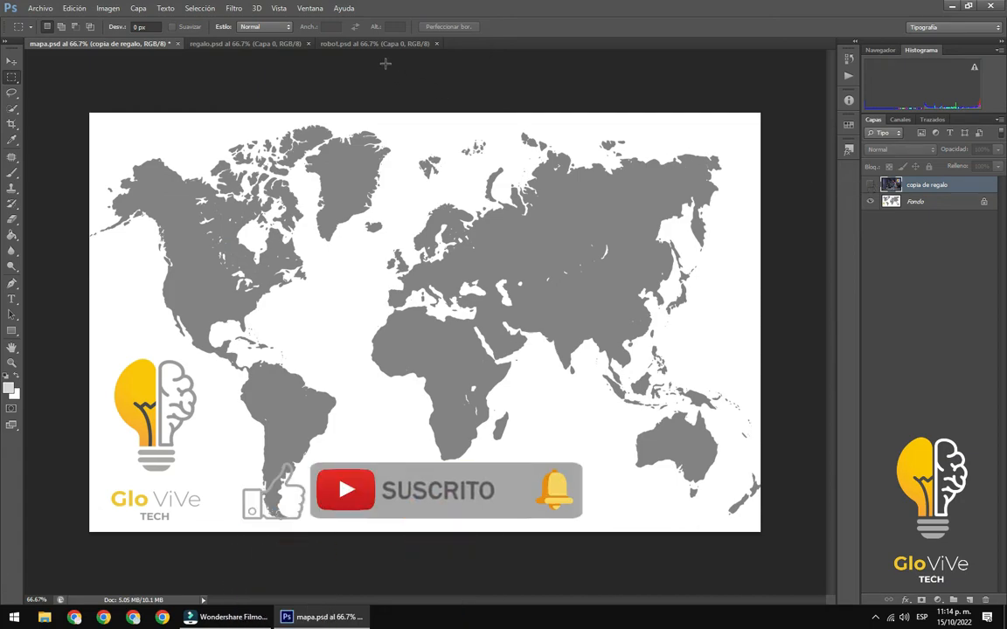
# Duplicate the robot document's layer into mapa.psd under the name "copia de robot".
pyautogui.click(375, 46)
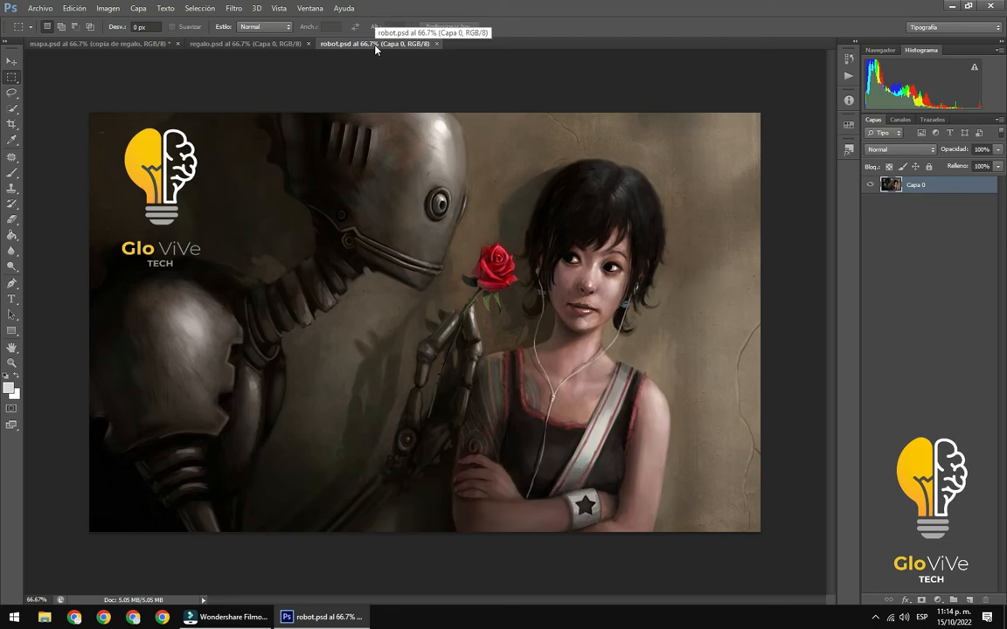
pyautogui.rightClick(951, 191)
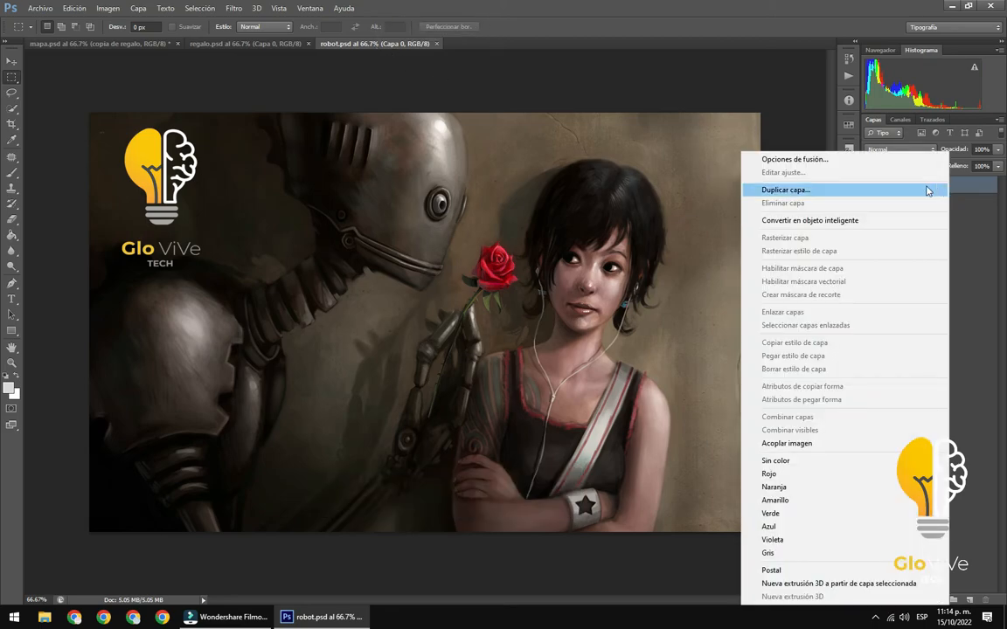
pyautogui.click(881, 193)
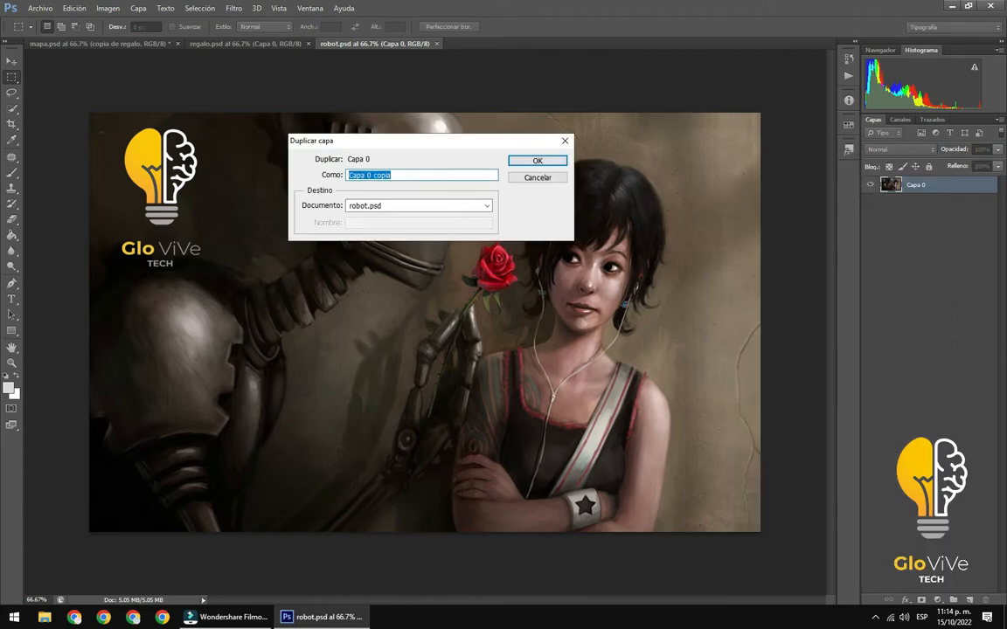
pyautogui.write('copia de robot')
pyautogui.click(487, 206)
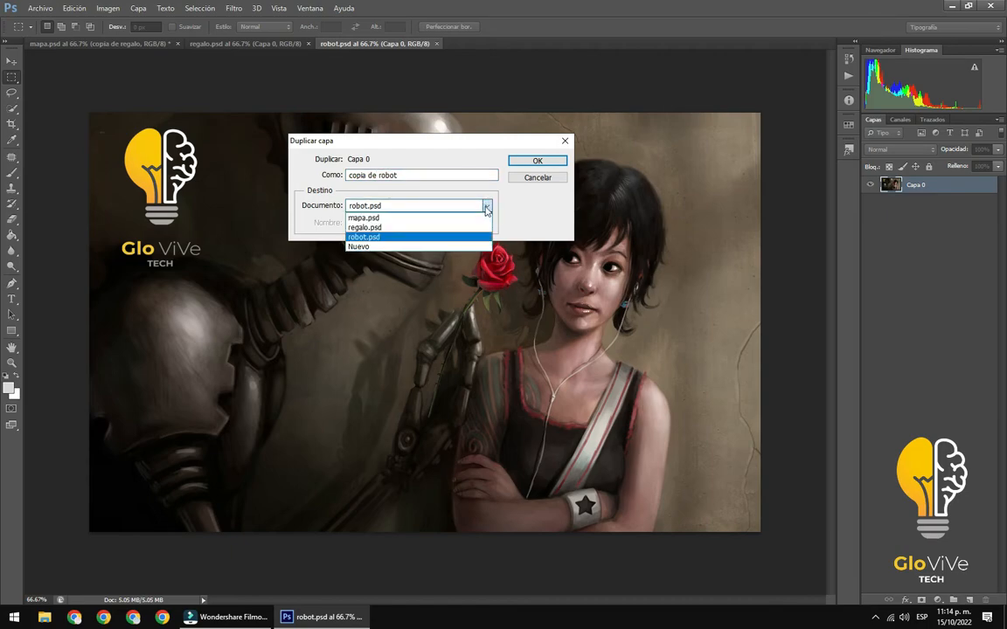
pyautogui.click(477, 219)
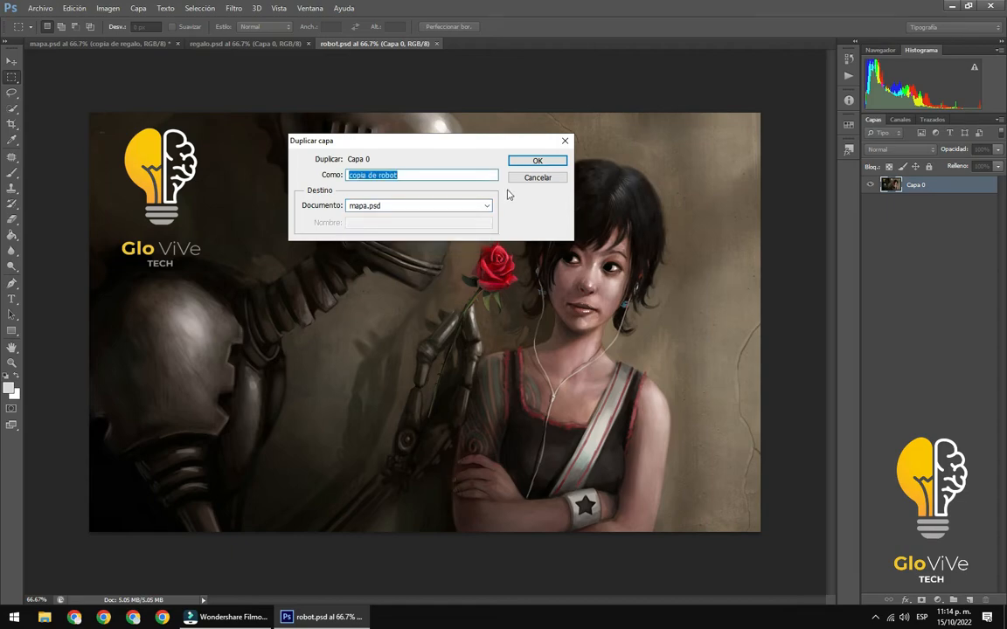
pyautogui.click(538, 162)
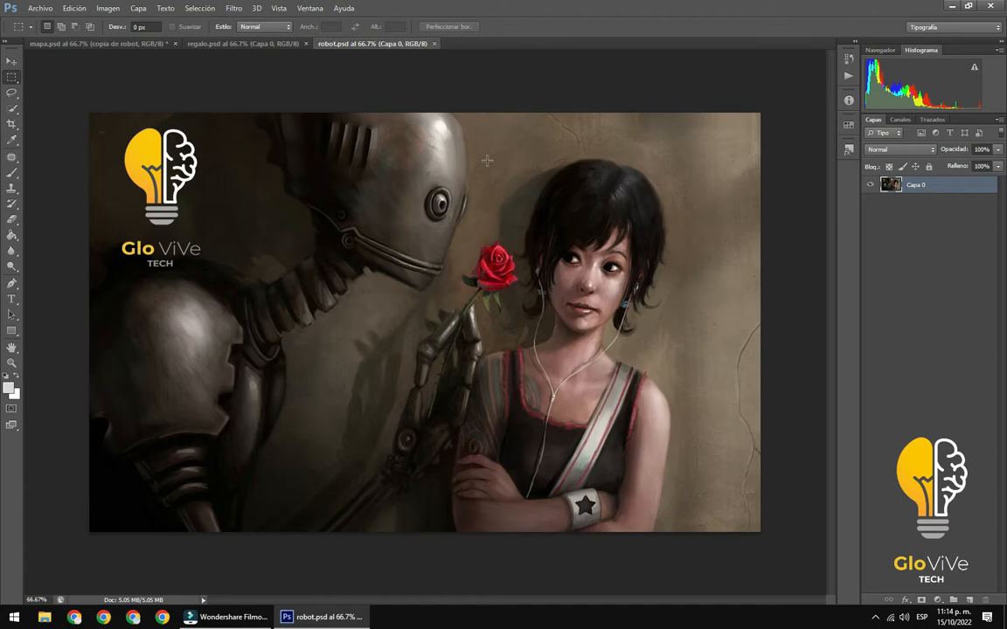
# In the mapa document, toggle the copia de robot and copia de regalo layers off and on, leaving both visible.
pyautogui.click(123, 42)
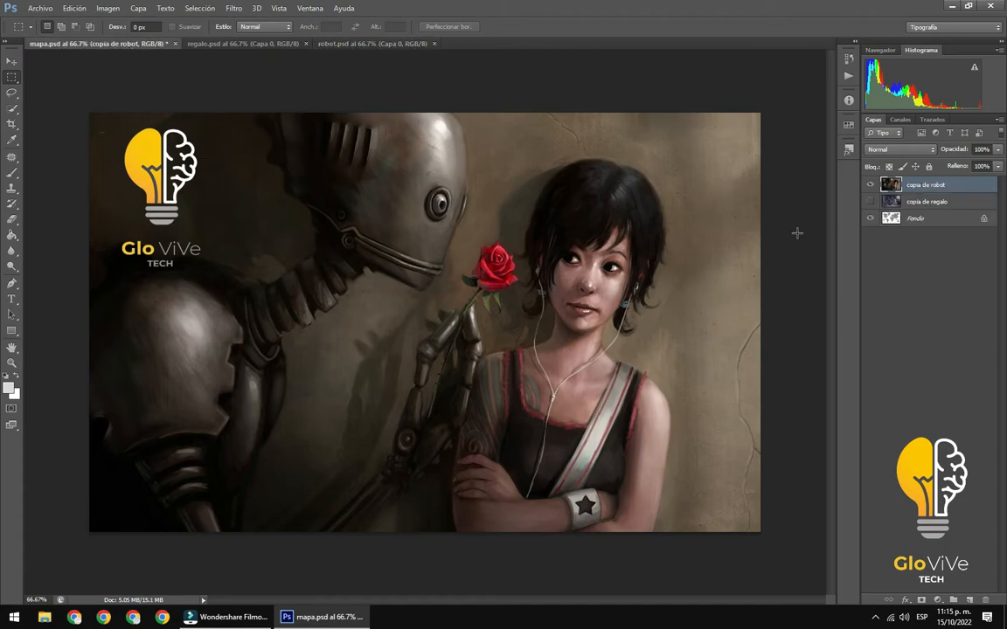
pyautogui.click(870, 184)
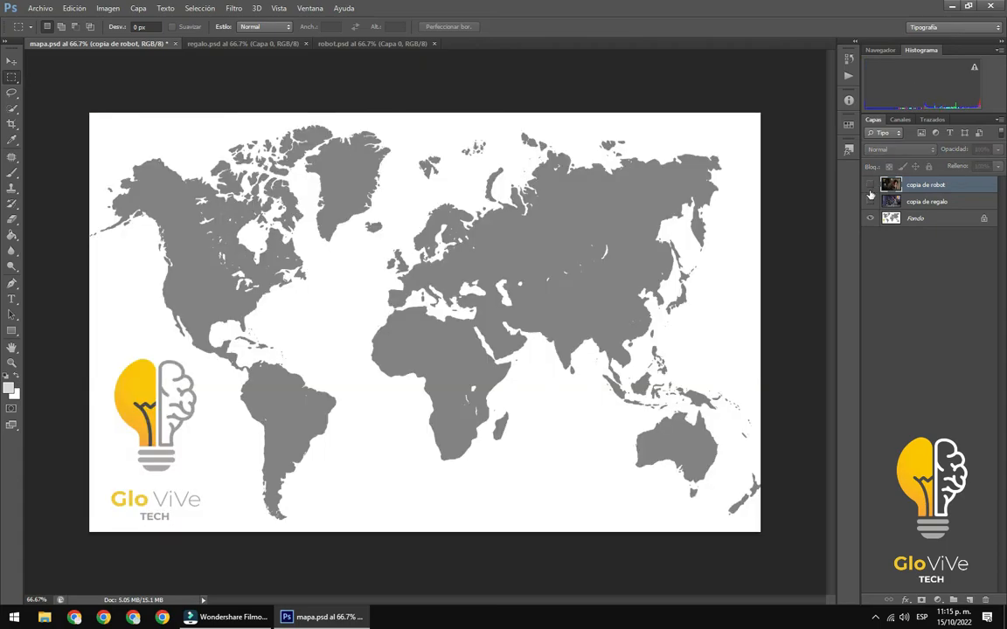
pyautogui.click(870, 202)
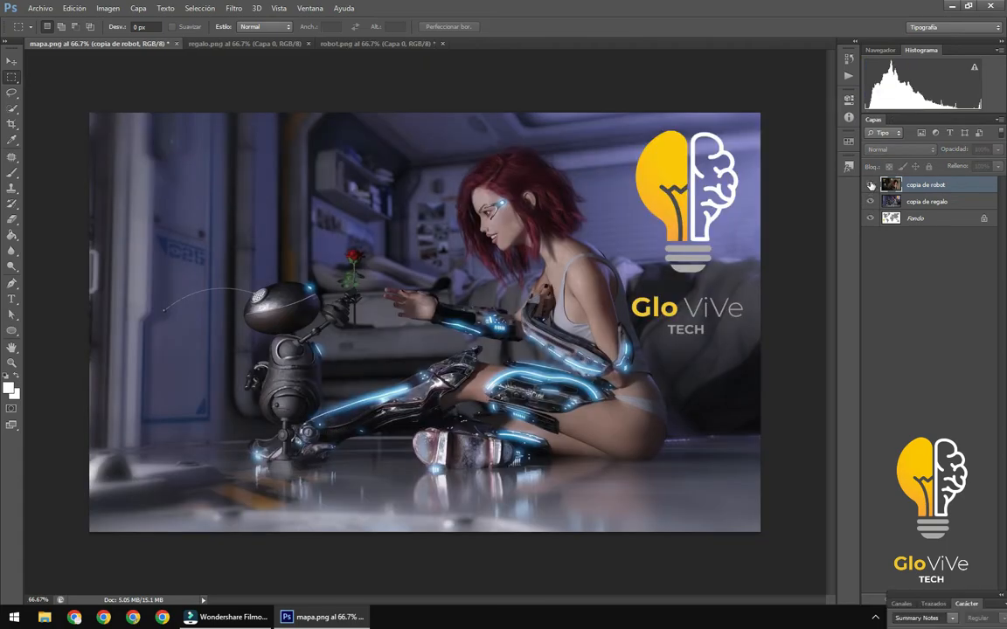
pyautogui.click(870, 185)
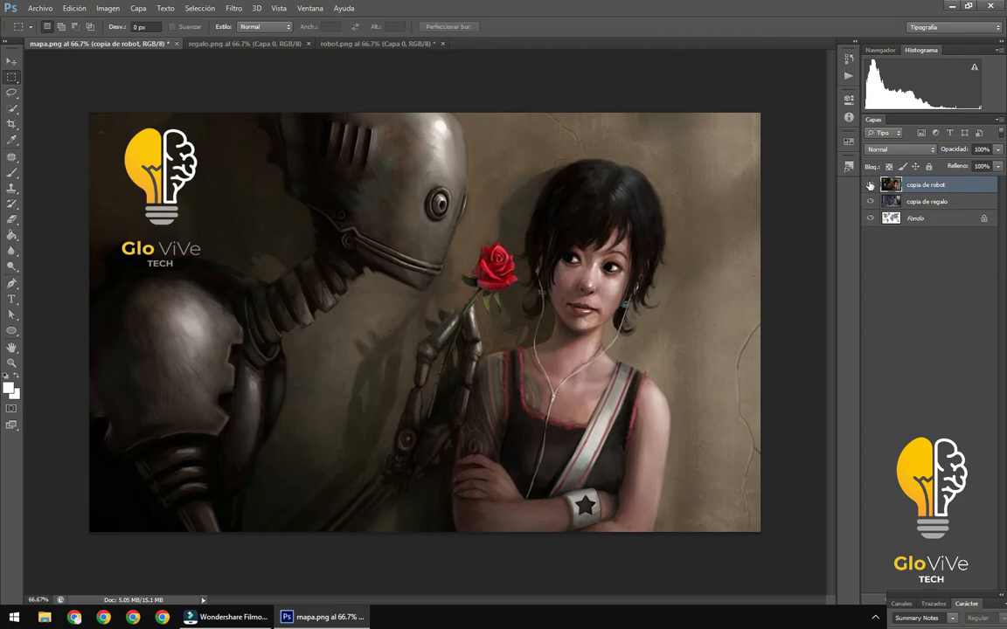
pyautogui.click(870, 185)
pyautogui.click(869, 202)
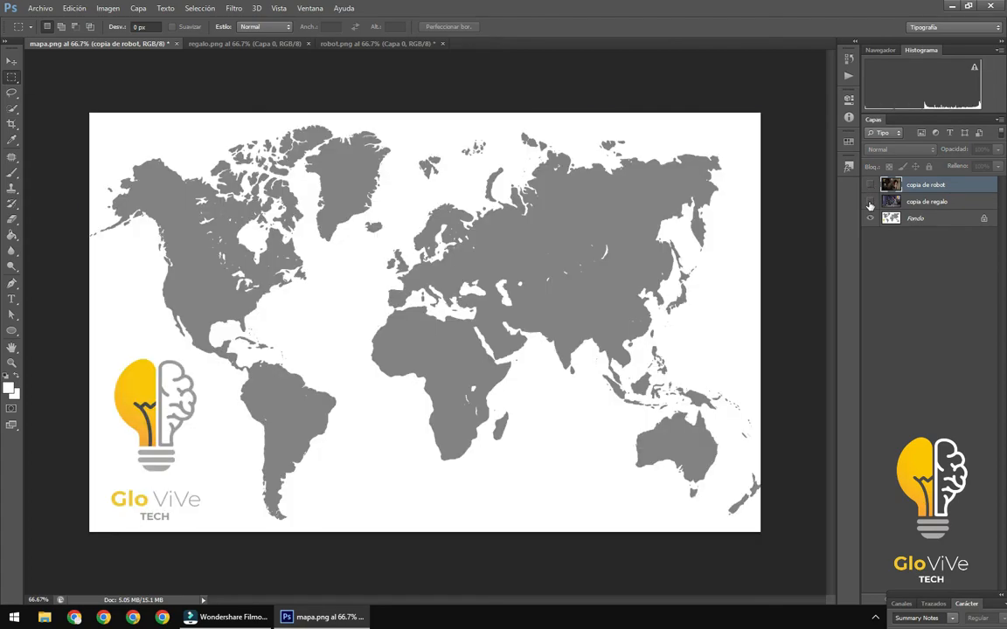
pyautogui.click(870, 202)
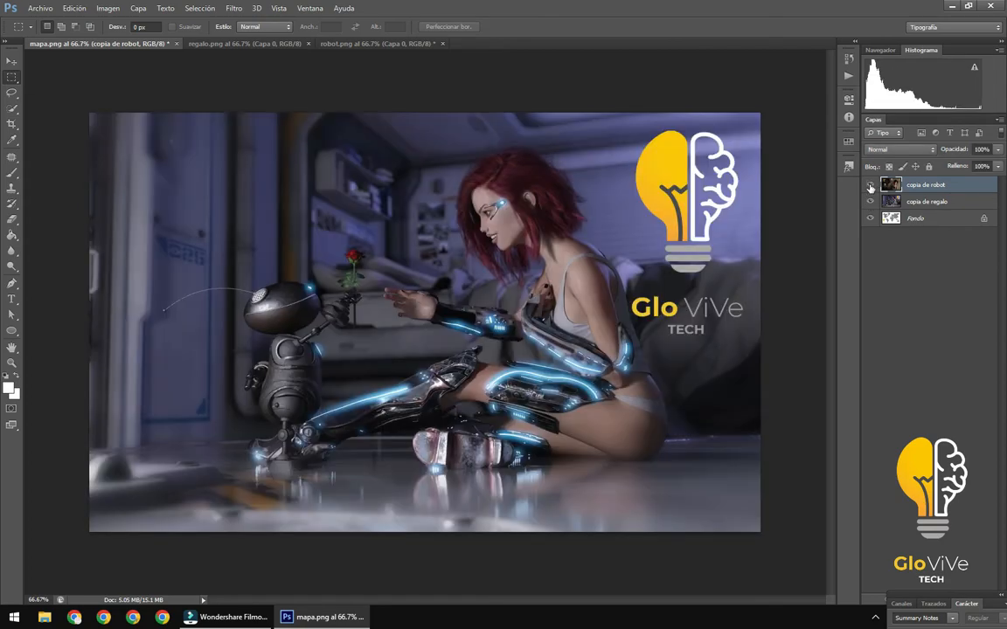
pyautogui.click(870, 185)
# Place circuito.png above the copia de robot layer at its default size.
pyautogui.click(41, 10)
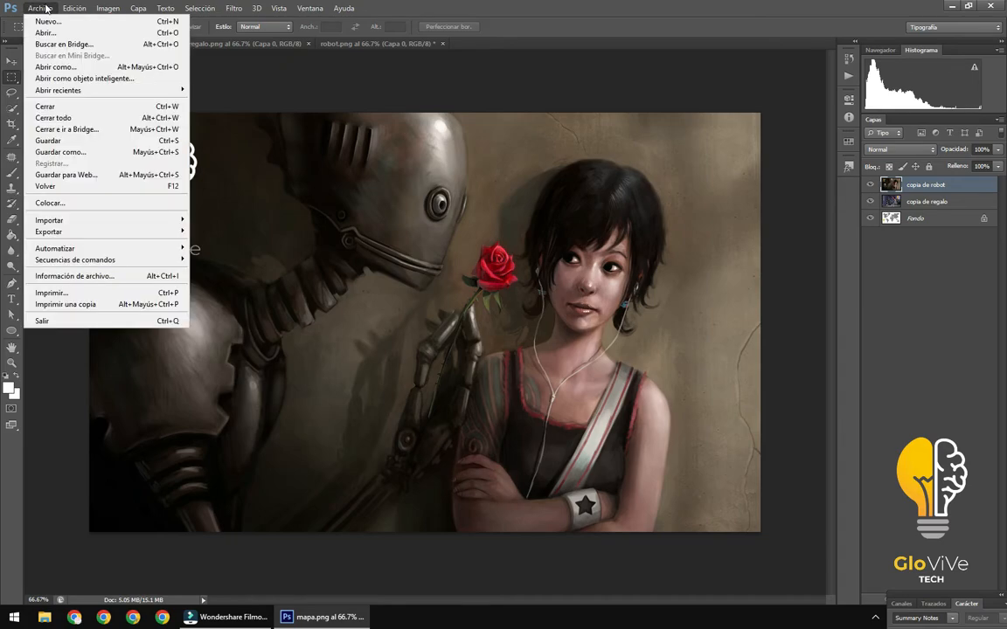
pyautogui.click(93, 210)
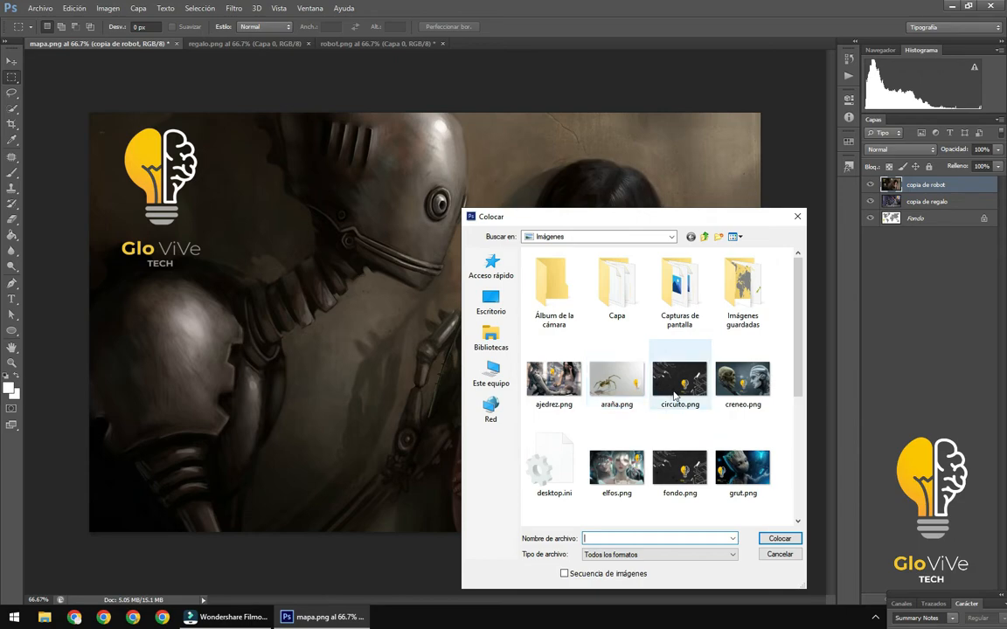
pyautogui.press('Escape')
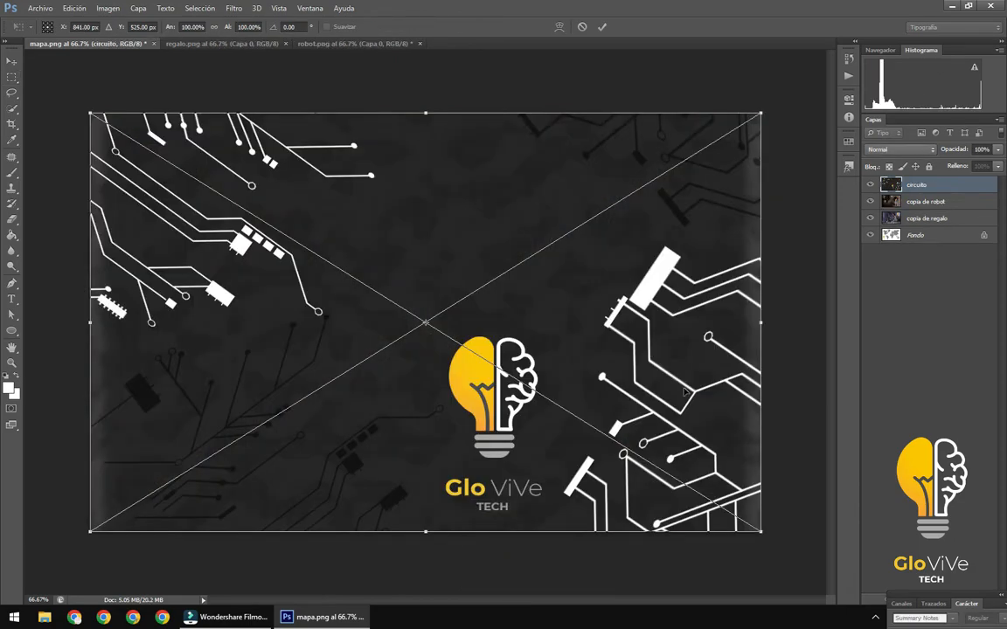
pyautogui.press('Return')
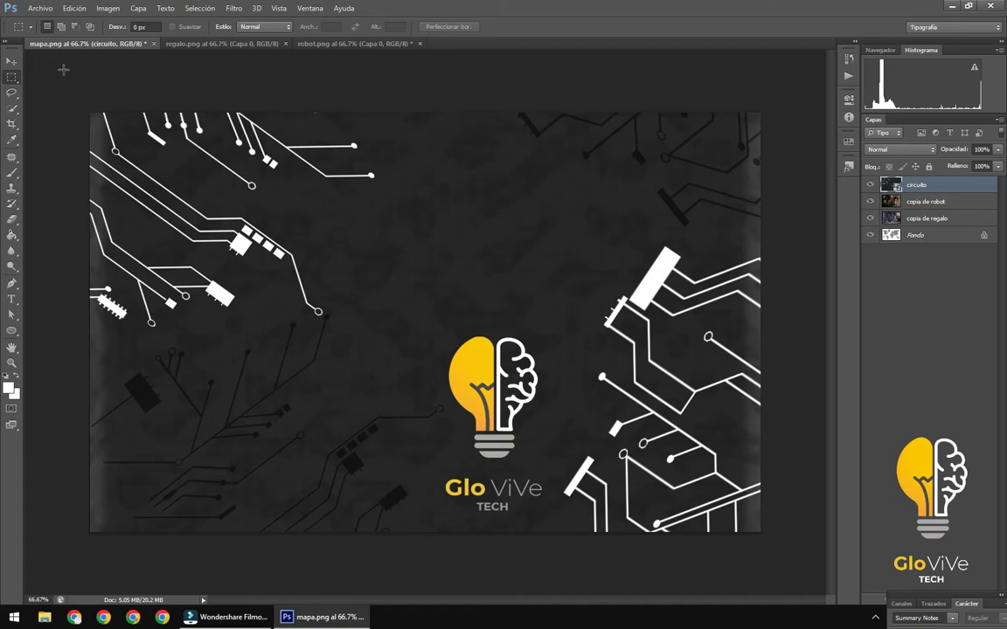
# Place the ajedrez.png image above the circuito layer at its default size.
pyautogui.click(41, 9)
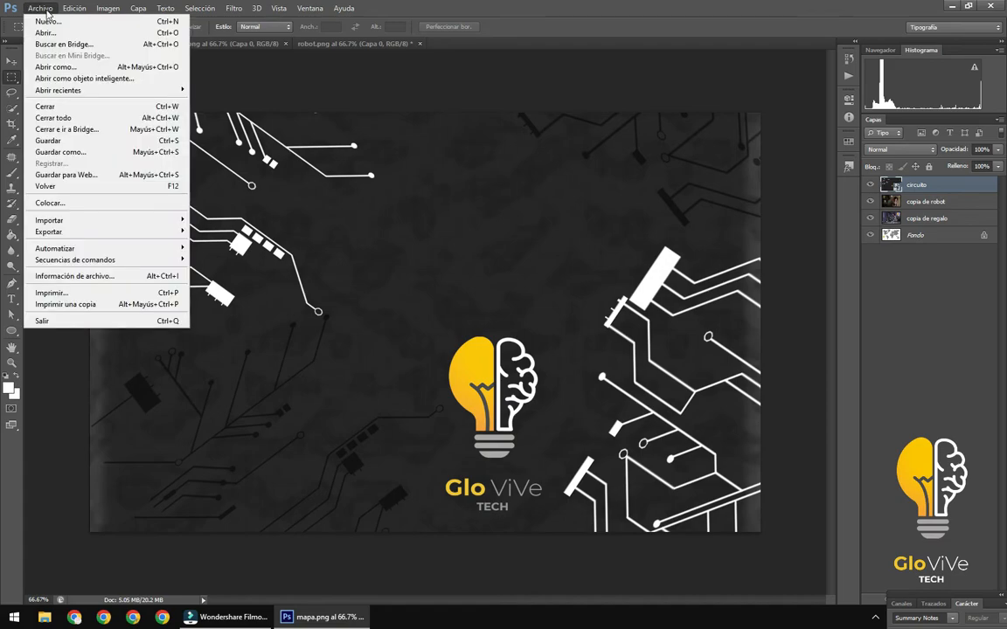
pyautogui.click(124, 205)
pyautogui.press('Escape')
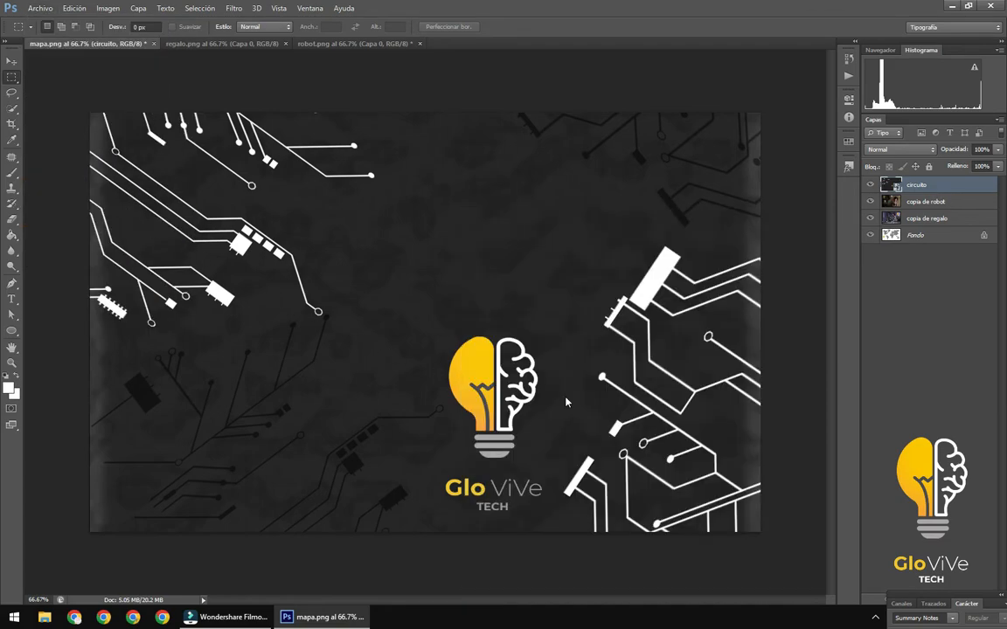
pyautogui.press('Return')
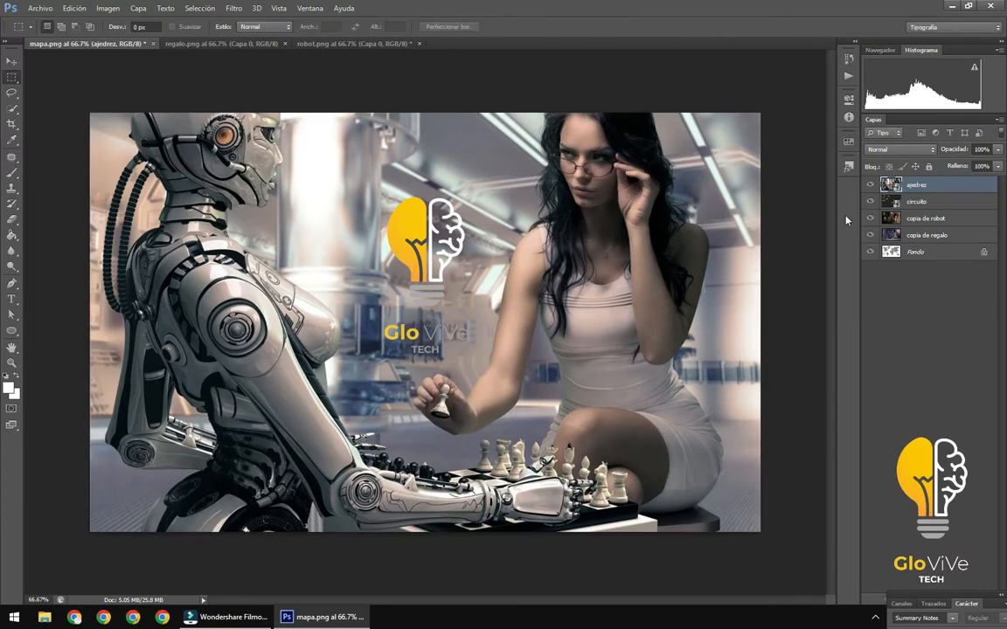
# Hide the ajedrez, circuito, copia de robot and copia de regalo layers in turn to check each image, and show all four again.
pyautogui.click(870, 186)
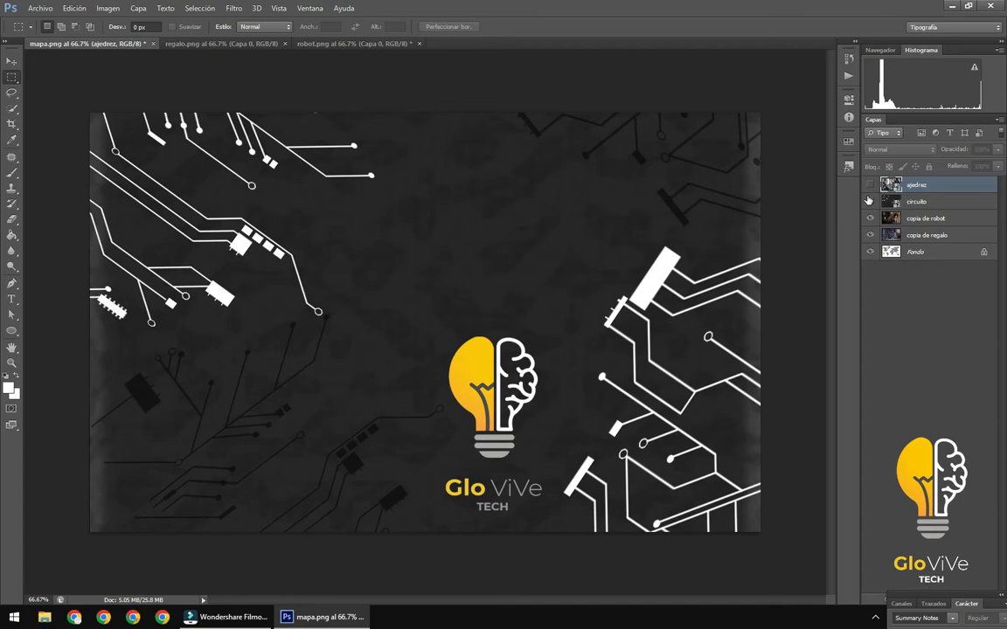
pyautogui.click(870, 201)
pyautogui.click(869, 218)
pyautogui.click(870, 234)
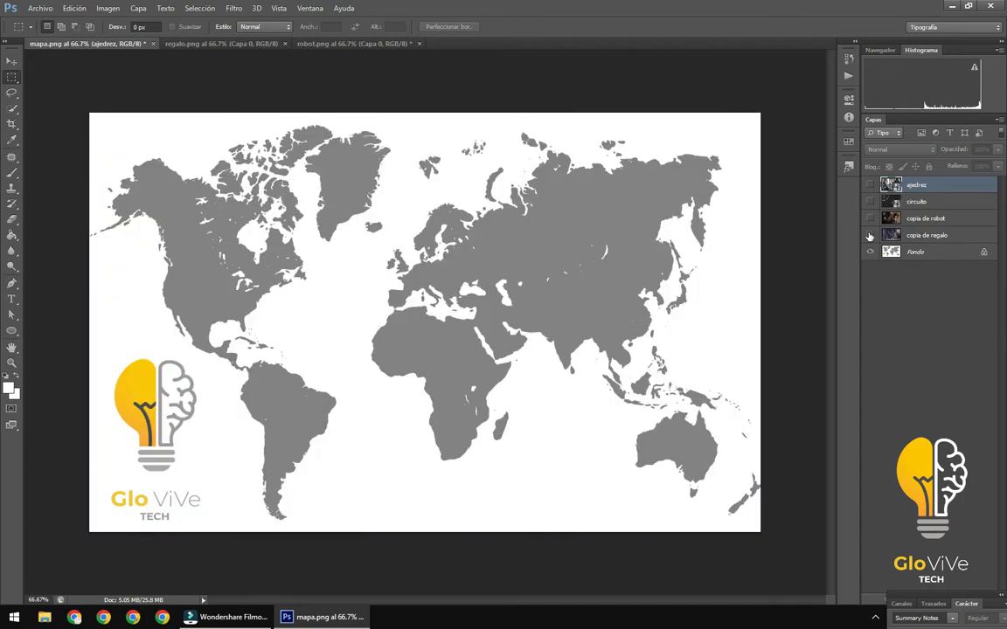
pyautogui.click(869, 235)
pyautogui.click(869, 218)
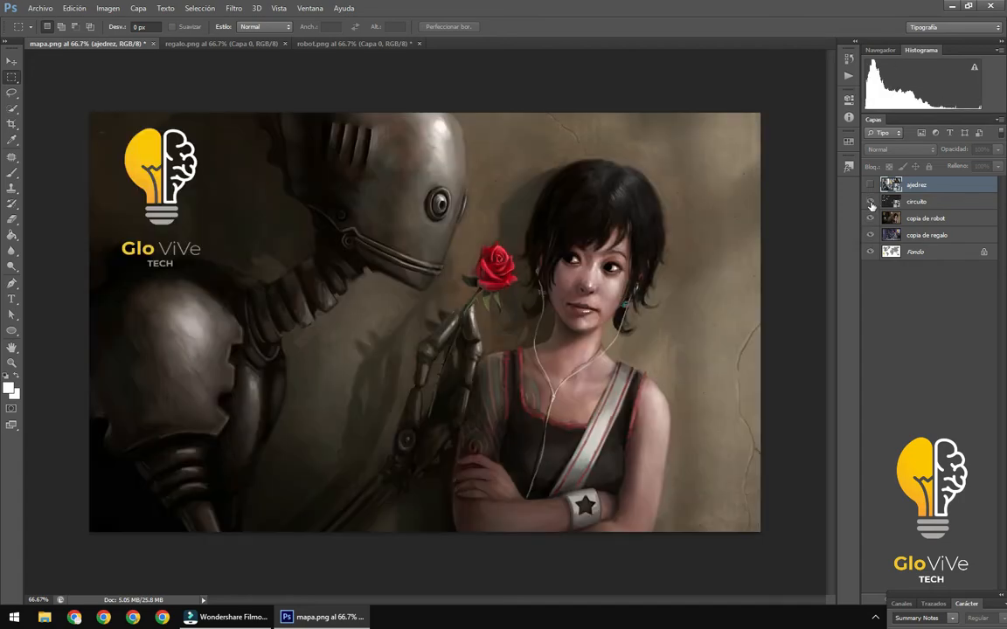
pyautogui.click(870, 202)
pyautogui.click(869, 186)
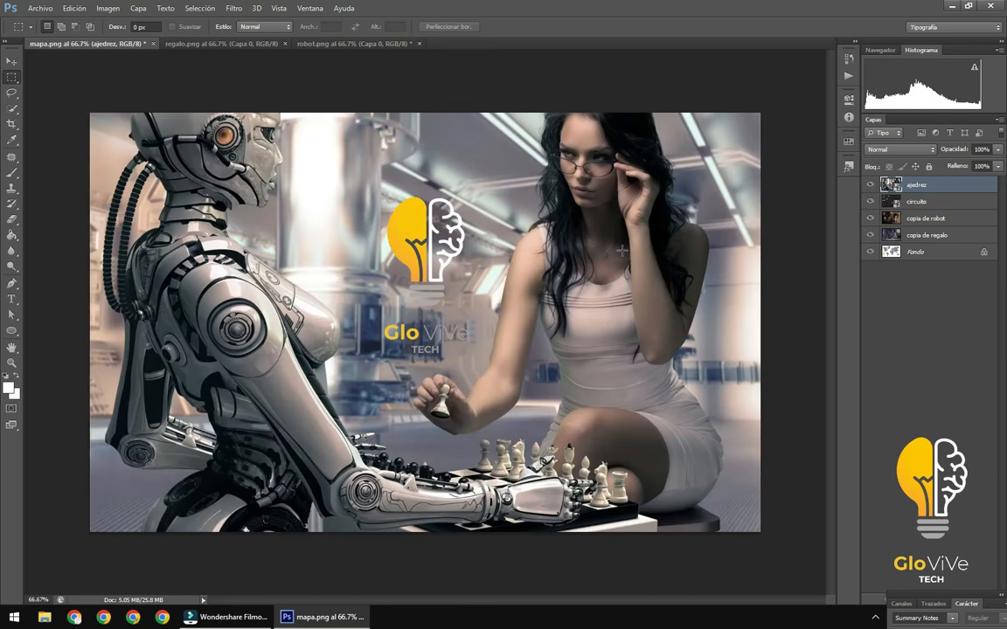
# Duplicate all five layers of the mapa document, from Fondo up to ajedrez, together into the robot.png document.
pyautogui.click(919, 253)
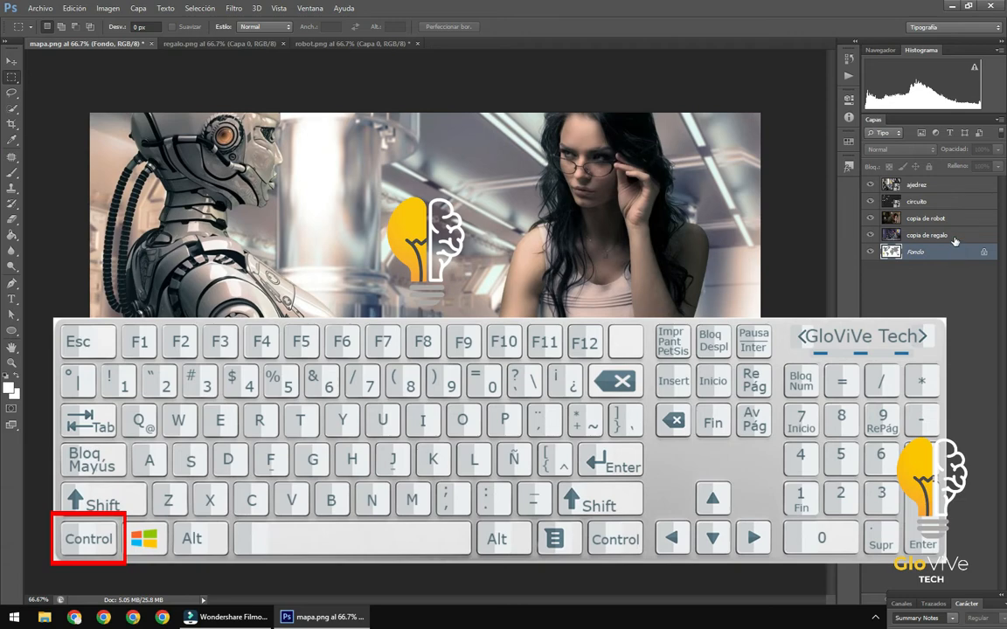
pyautogui.keyDown('ctrl'); pyautogui.click(958, 234); pyautogui.keyUp('ctrl')
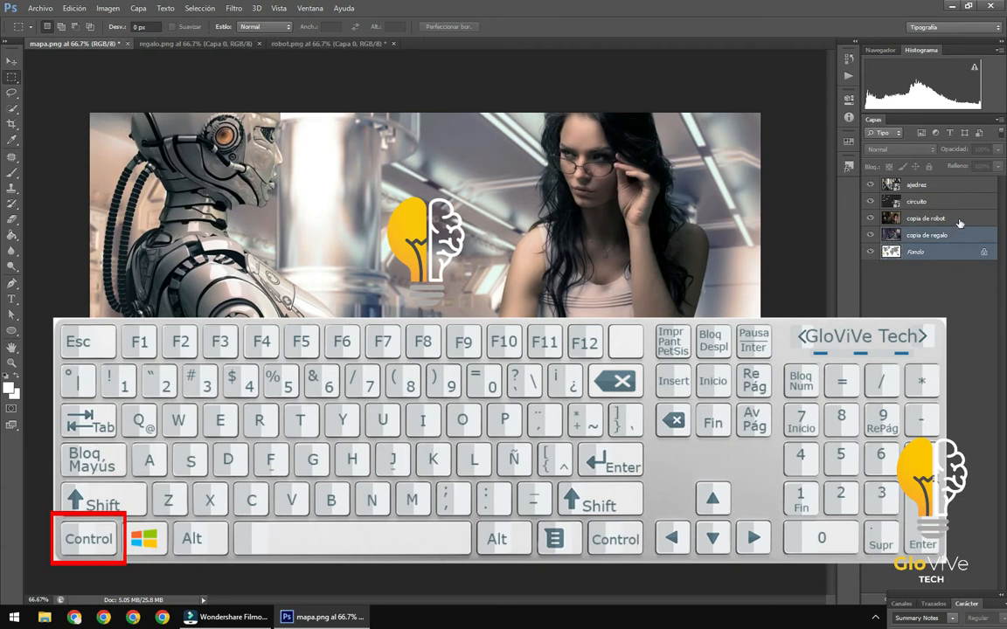
pyautogui.keyDown('ctrl'); pyautogui.click(959, 220); pyautogui.keyUp('ctrl')
pyautogui.keyDown('ctrl'); pyautogui.click(966, 201); pyautogui.keyUp('ctrl')
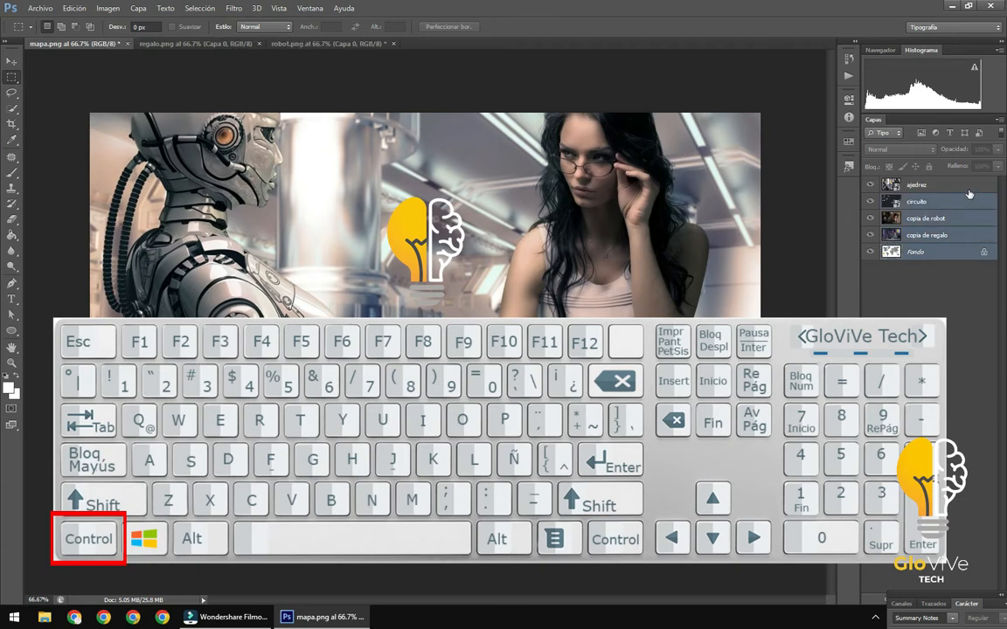
pyautogui.keyDown('ctrl'); pyautogui.click(967, 186); pyautogui.keyUp('ctrl')
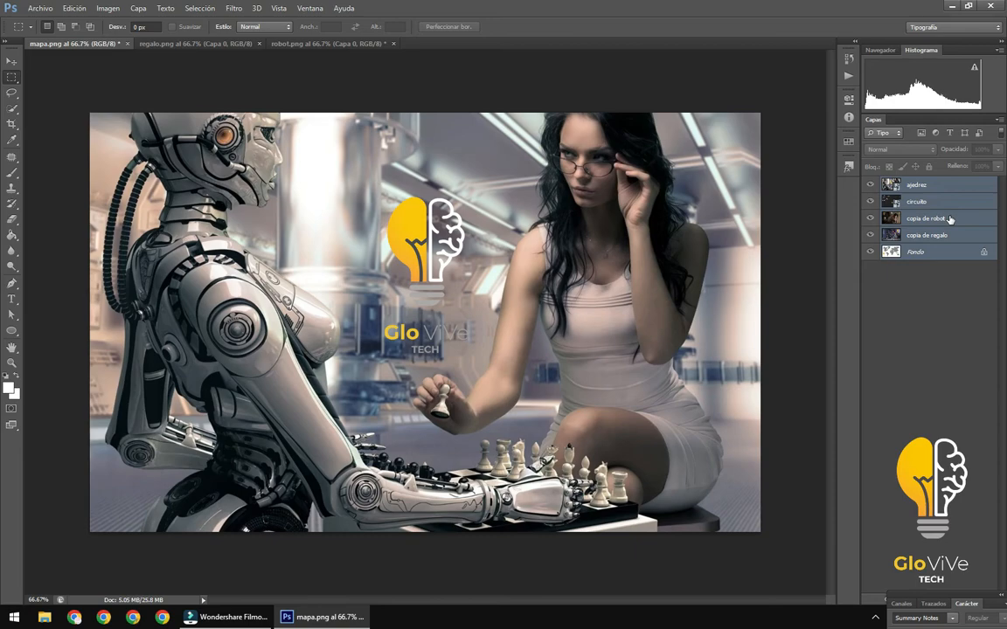
pyautogui.rightClick(950, 220)
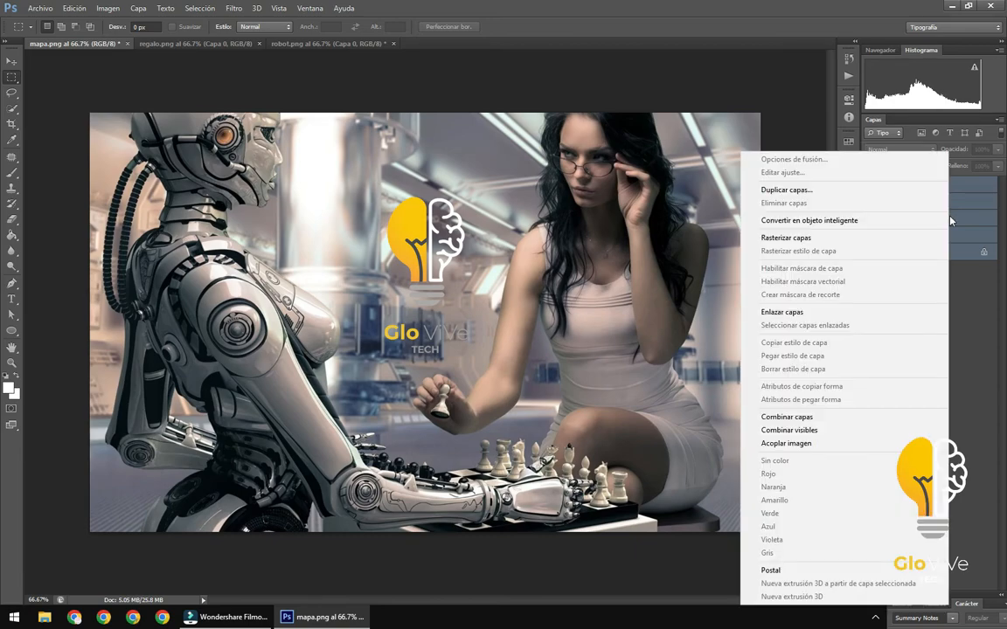
pyautogui.click(887, 195)
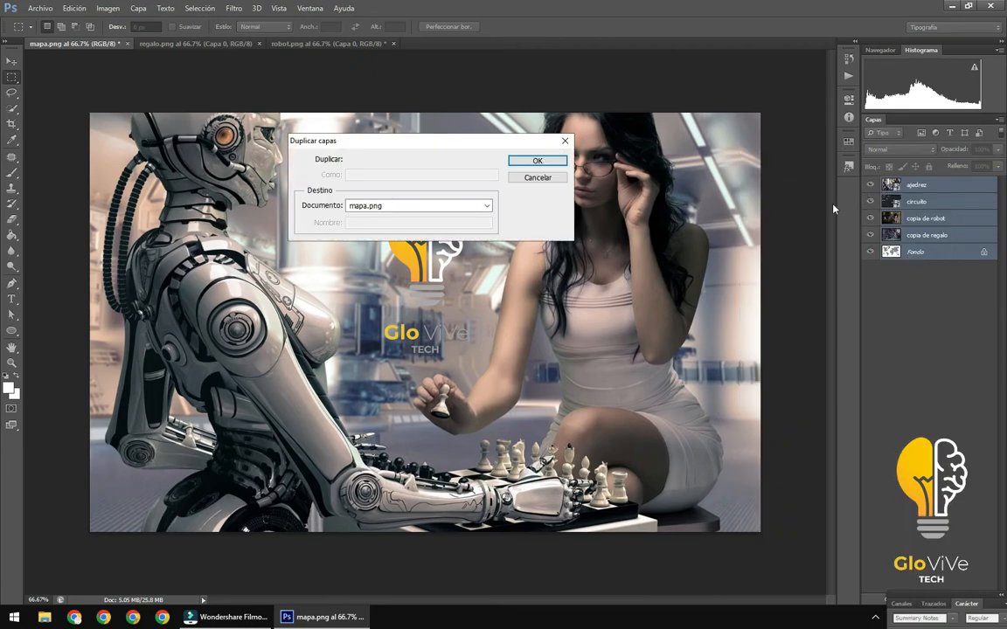
pyautogui.click(487, 206)
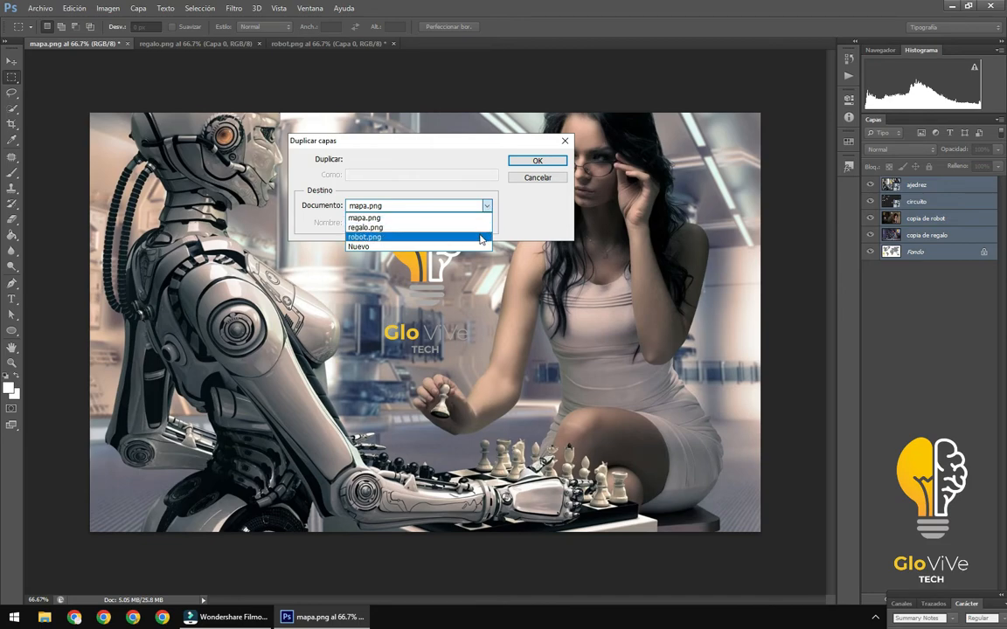
pyautogui.click(481, 238)
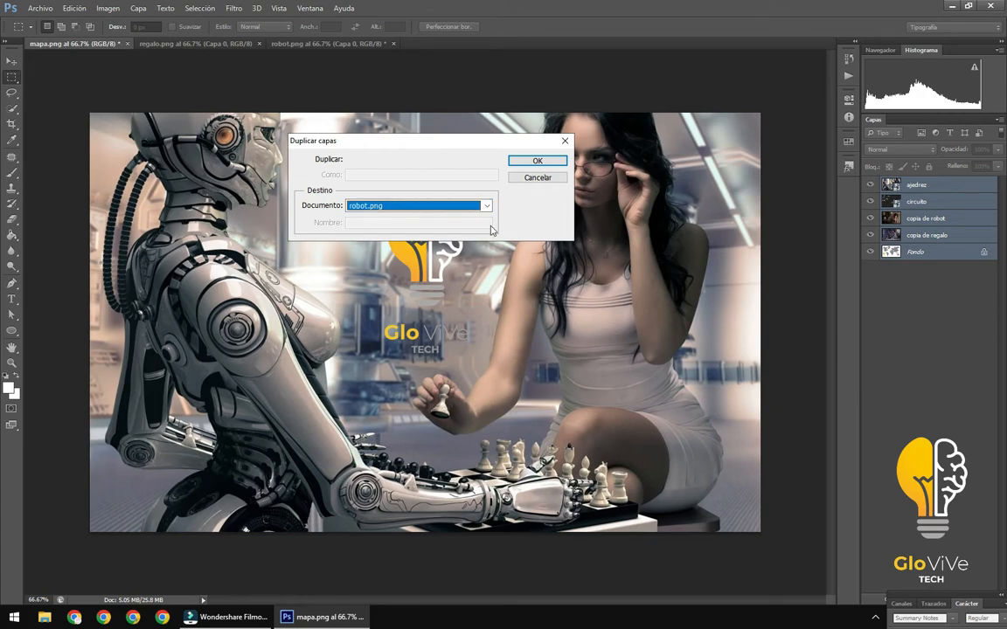
pyautogui.click(551, 162)
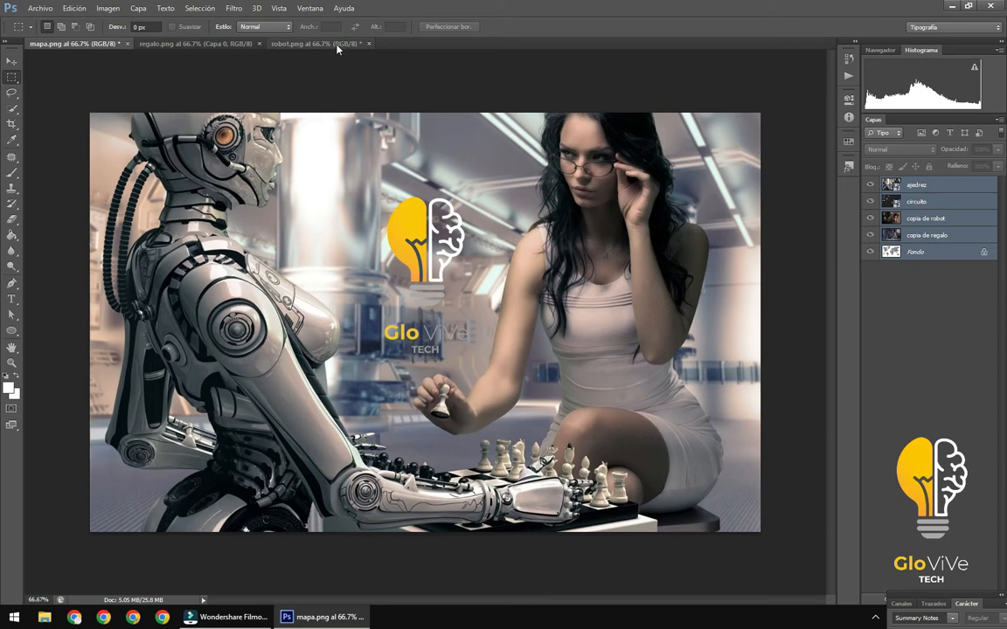
# In the robot.png document, hide the five duplicated layers in turn, show them all again, and minimise the program window.
pyautogui.click(337, 46)
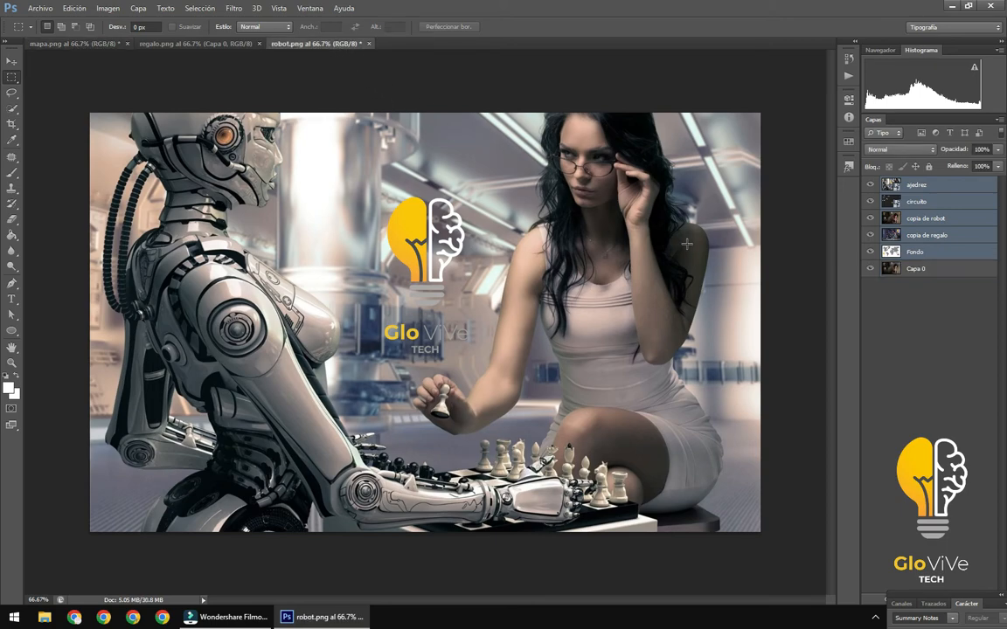
pyautogui.click(870, 185)
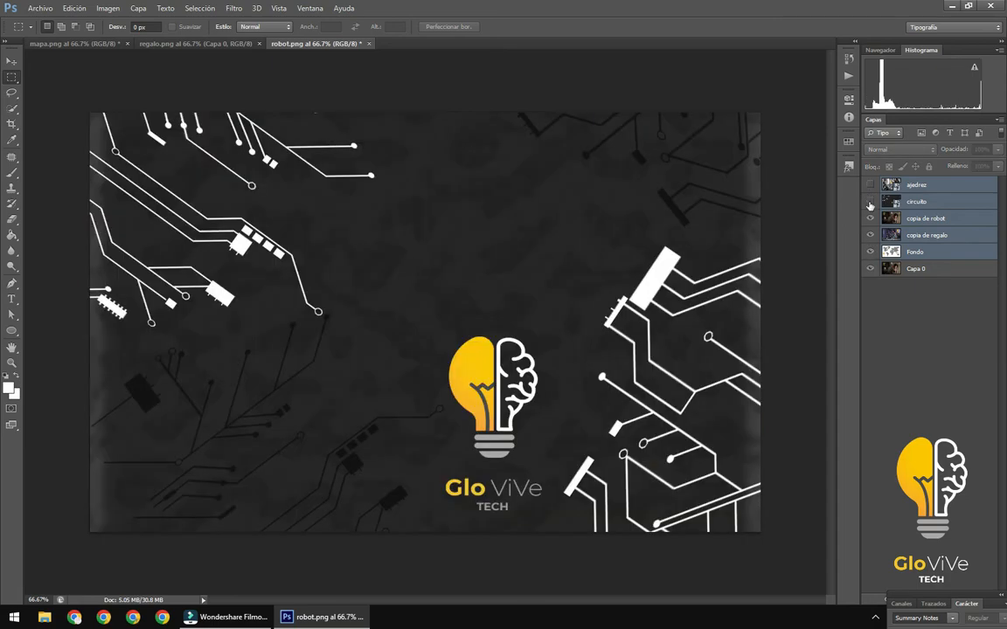
pyautogui.click(870, 202)
pyautogui.click(870, 219)
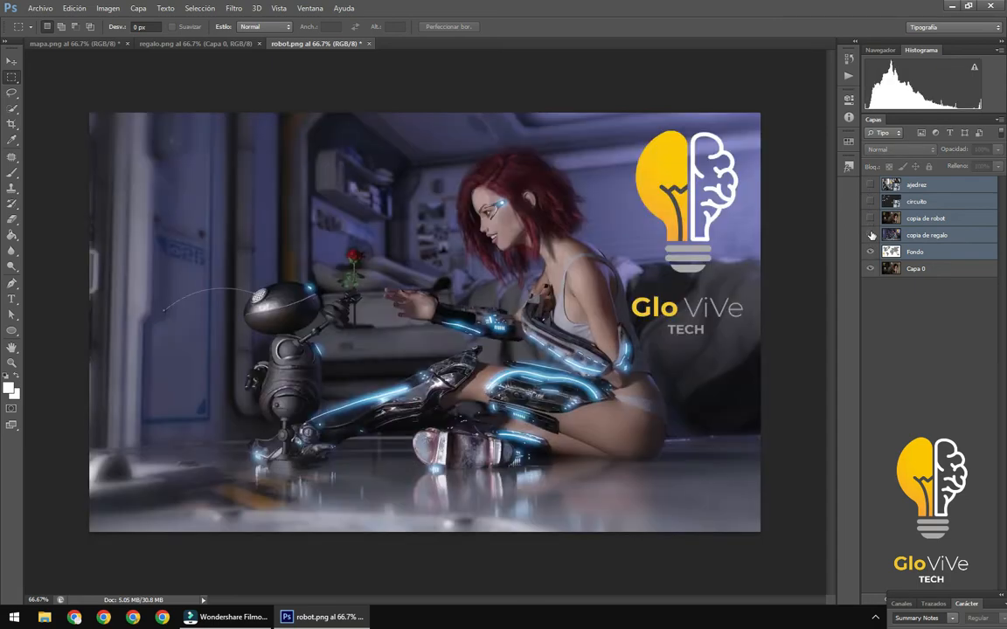
pyautogui.click(870, 235)
pyautogui.click(870, 251)
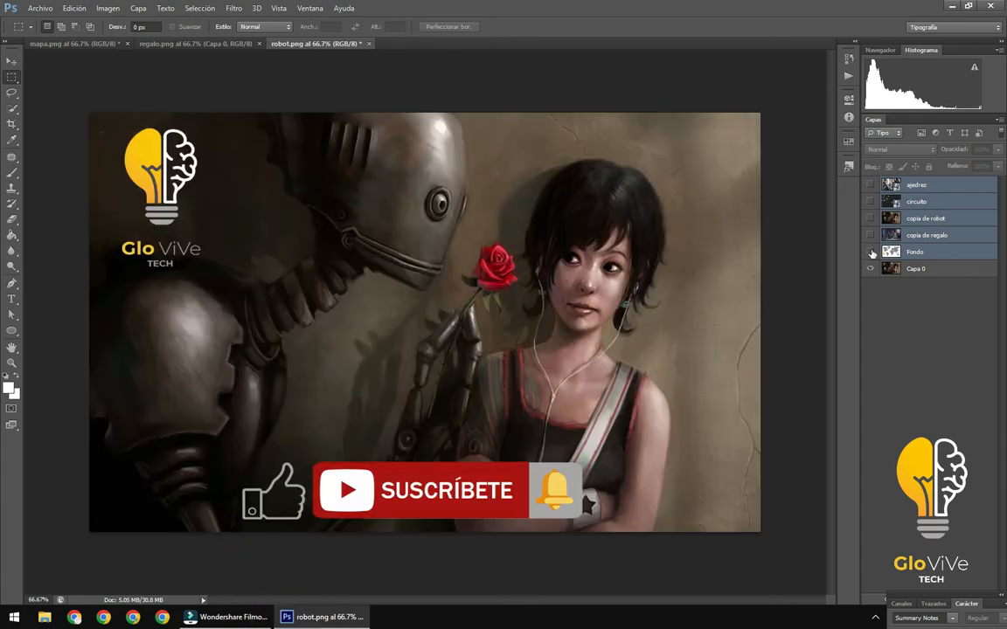
pyautogui.click(870, 252)
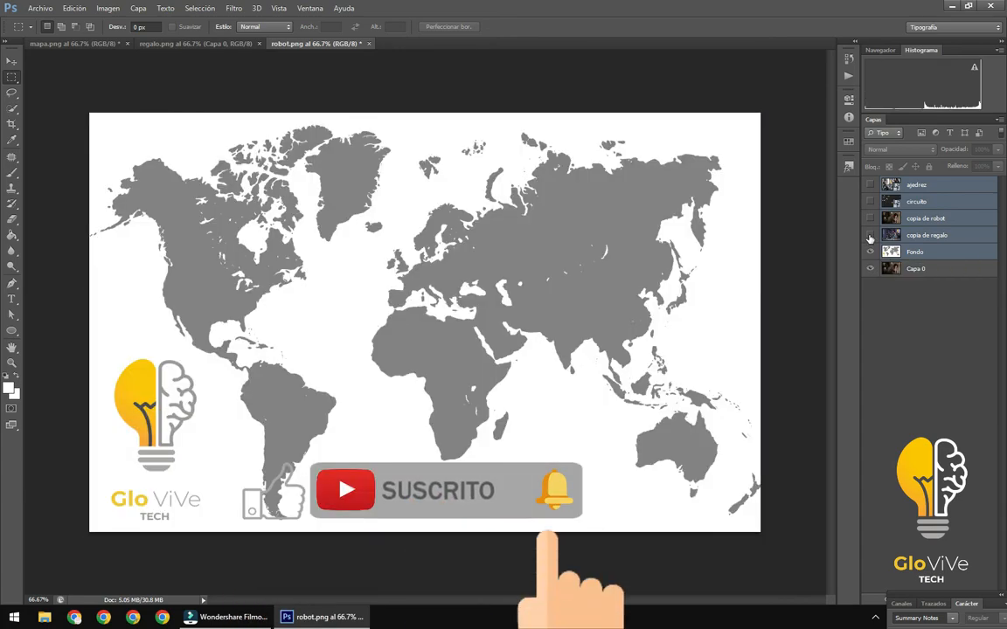
pyautogui.click(871, 235)
pyautogui.click(871, 219)
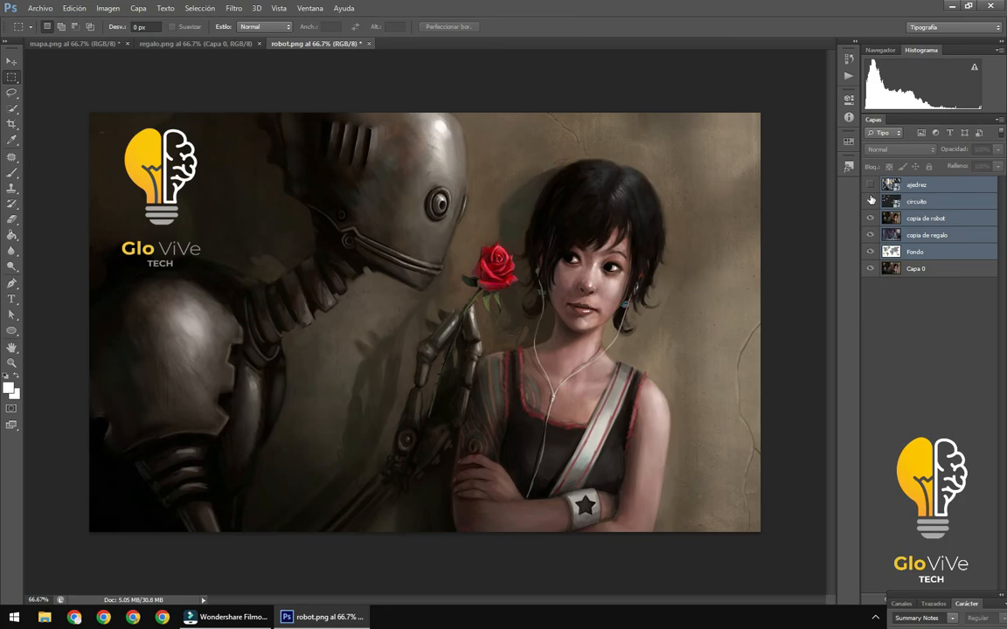
pyautogui.click(870, 202)
pyautogui.click(871, 186)
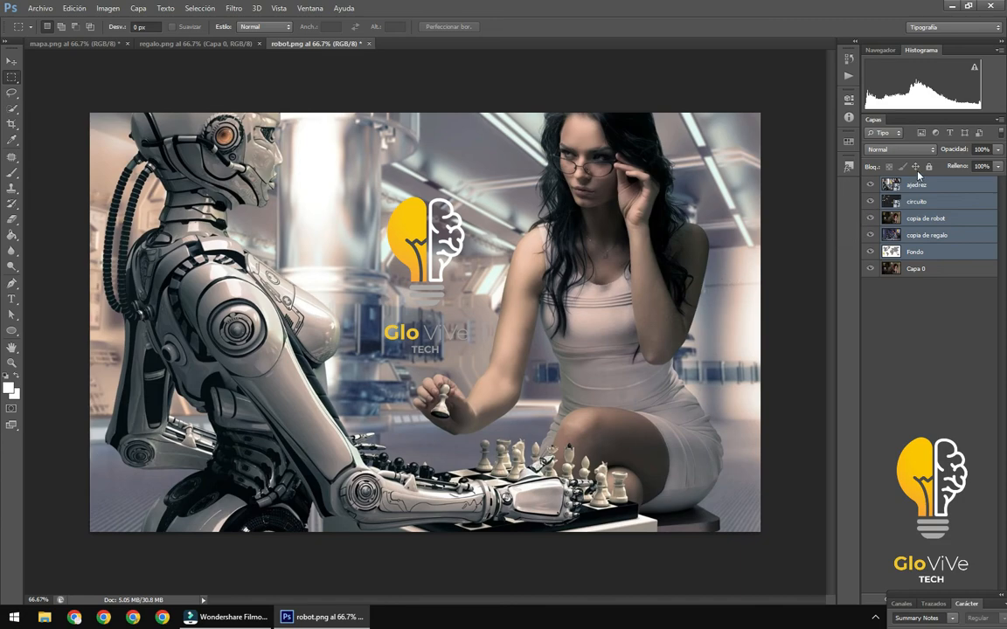
pyautogui.click(952, 7)
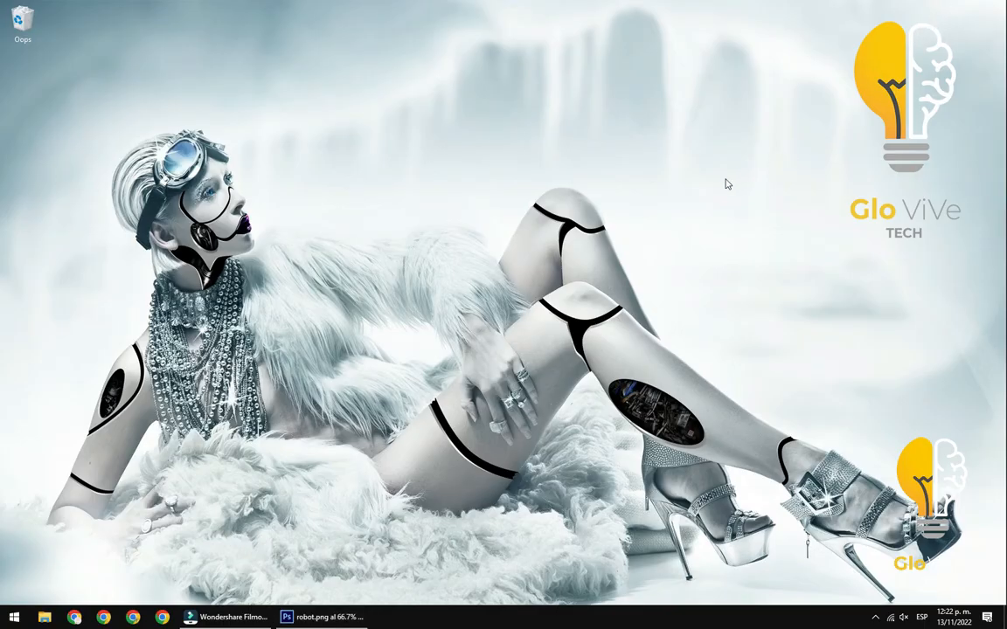